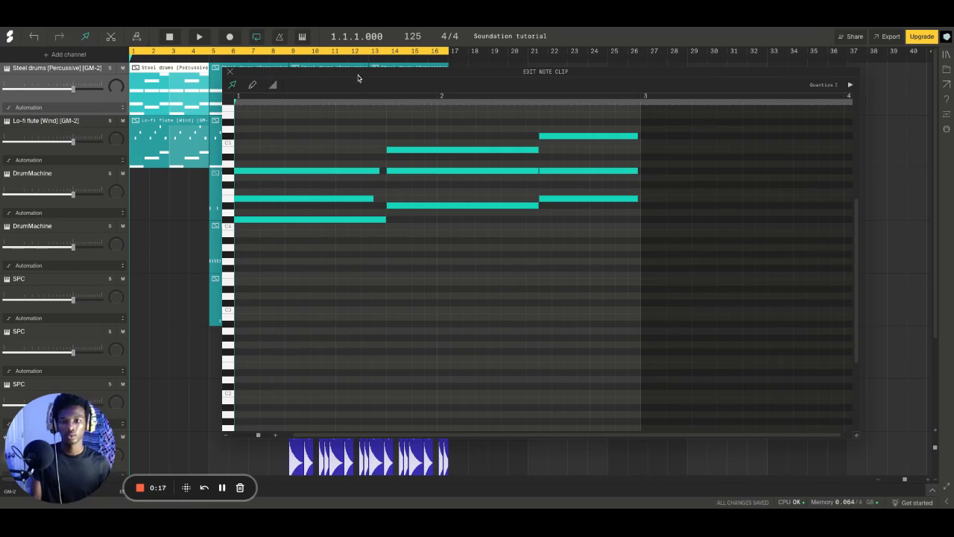
Delete the upper notes of all three chords in the first Steel drums clip, keeping only each chord's lowest note
mouse_move(358, 78)
left_mouse_down()
mouse_move(402, 220)
mouse_move(486, 251)
mouse_move(401, 144)
mouse_move(363, 65)
left_mouse_up()
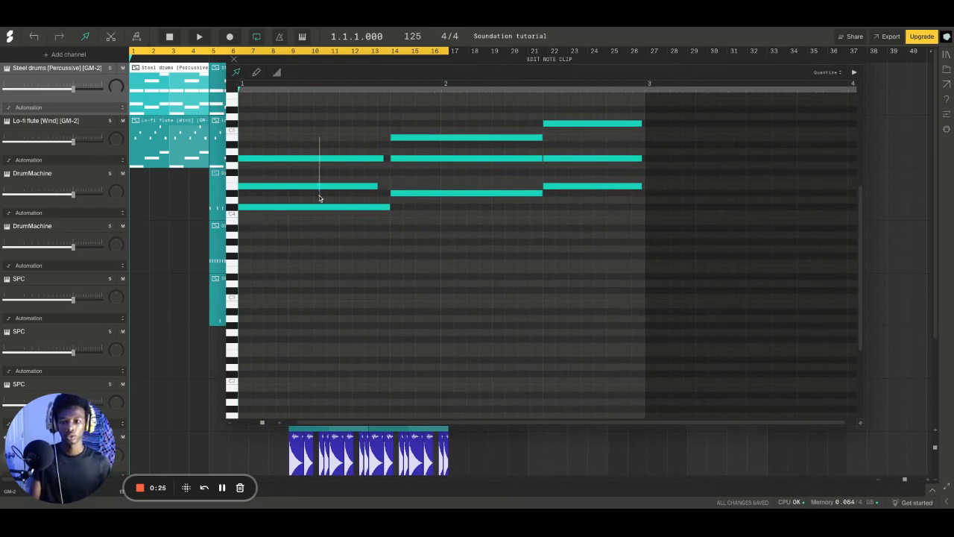
left_click_drag(319, 195, 323, 139)
key("Delete")
left_click_drag(431, 171, 456, 112)
key("Delete")
left_click_drag(550, 174, 573, 109)
key("Delete")
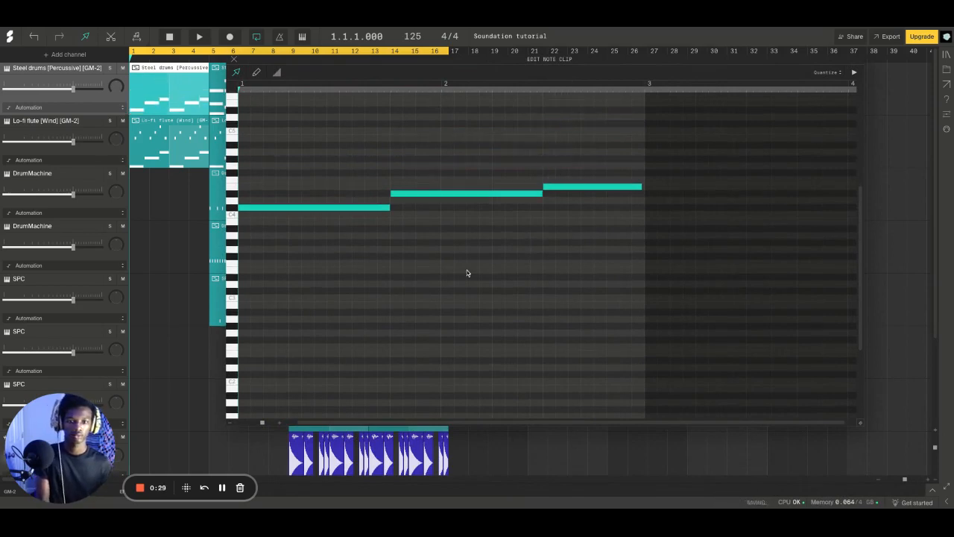
Solo the Steel drums channel and play back the remaining low notes, turning on the metronome
scroll(513, 423, "right", 1)
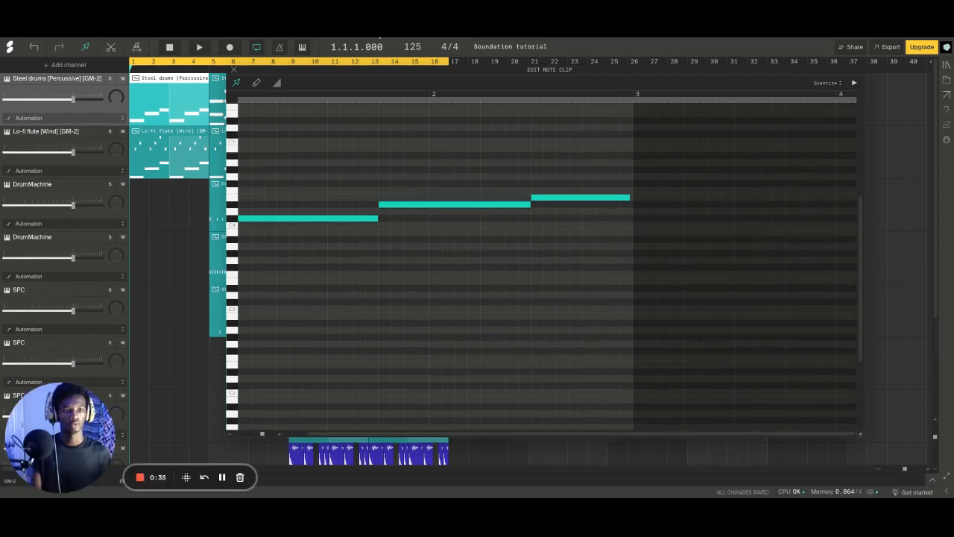
key("space")
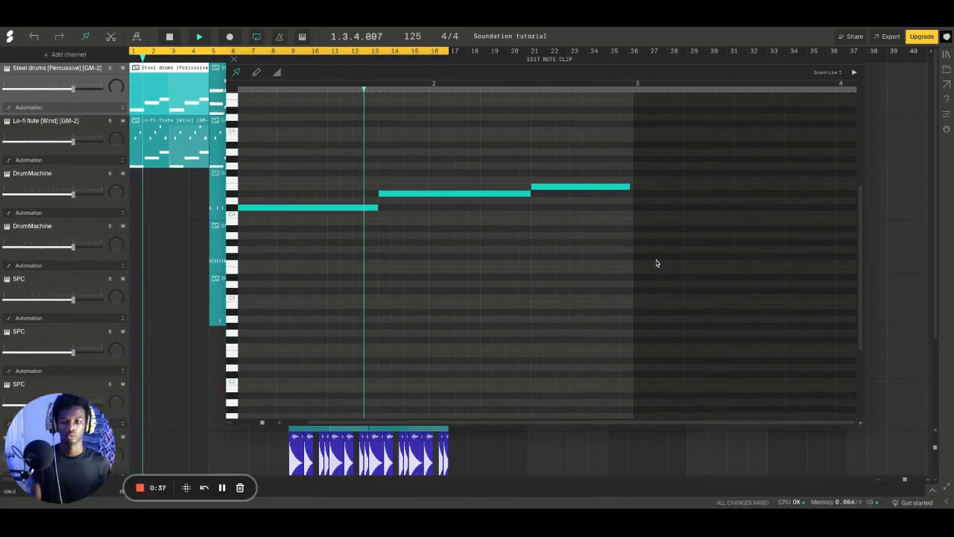
key("space")
left_click(110, 68)
key("space")
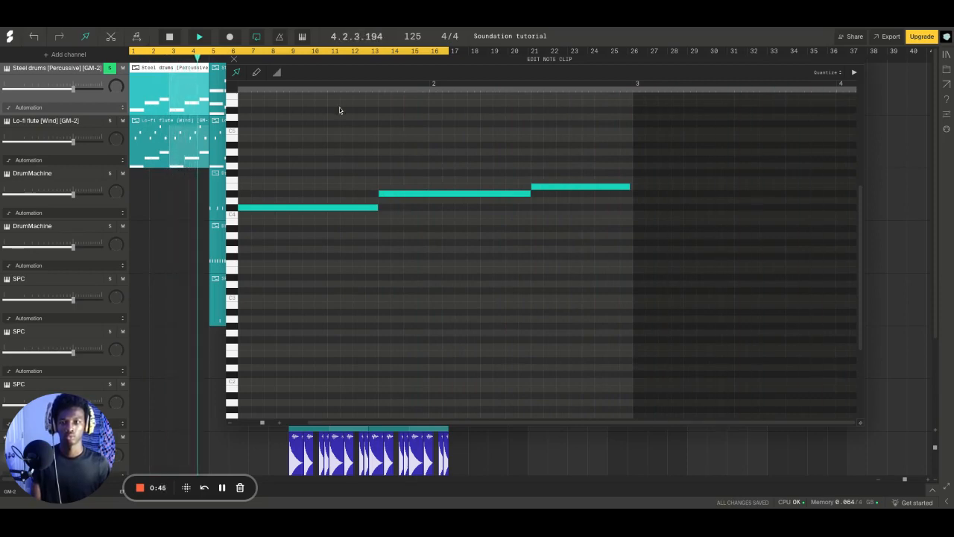
key("space")
left_click(281, 40)
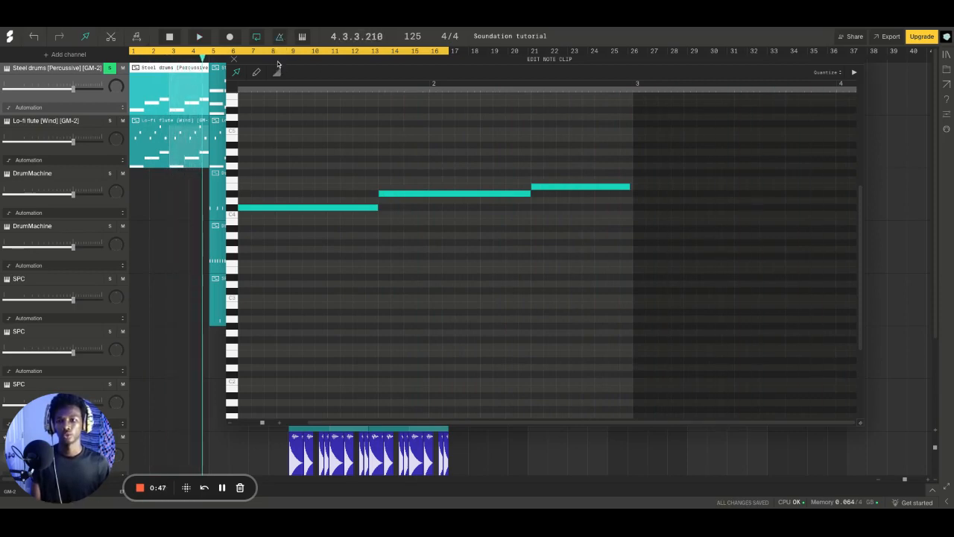
key("space")
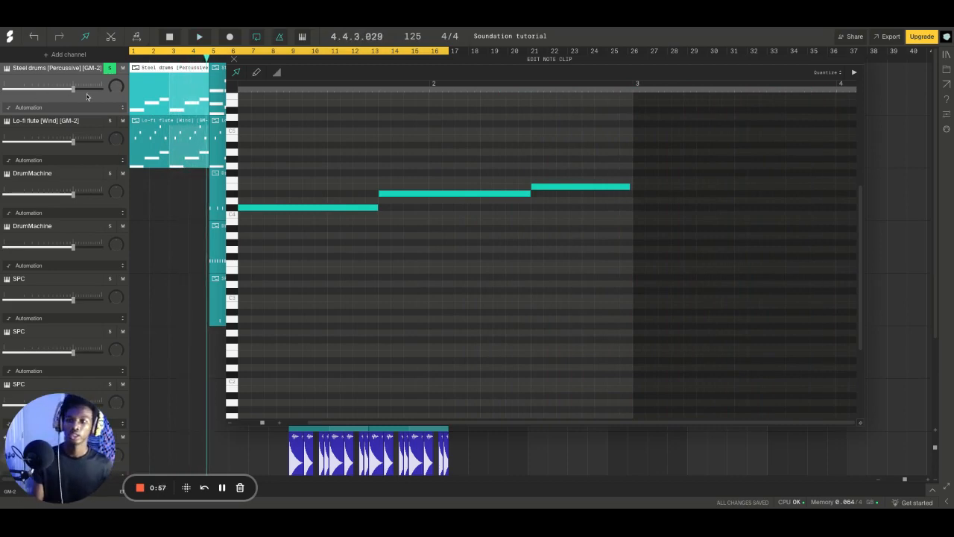
Undo the Steel drums solo and the deletions of the upper chord notes
left_click(30, 38)
left_click(30, 38)
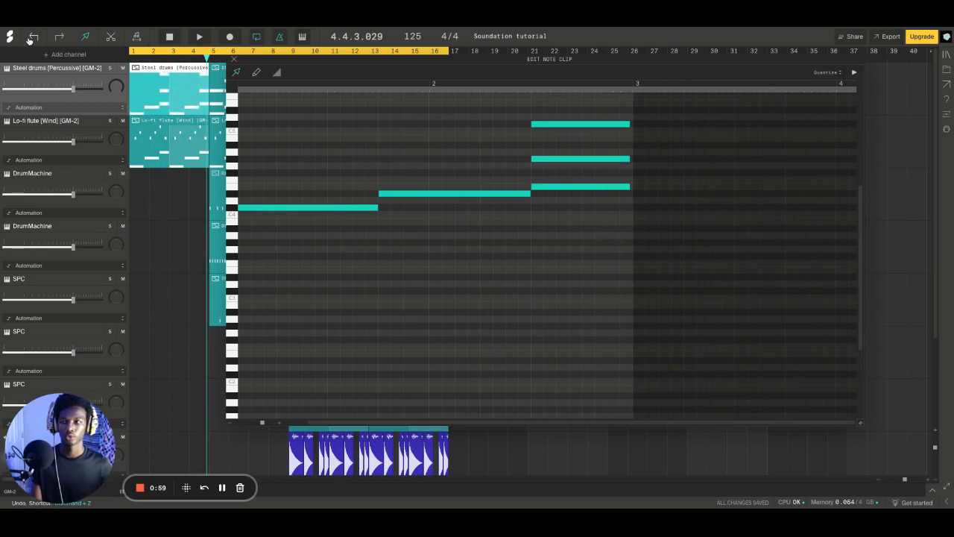
left_click(29, 38)
left_click(30, 38)
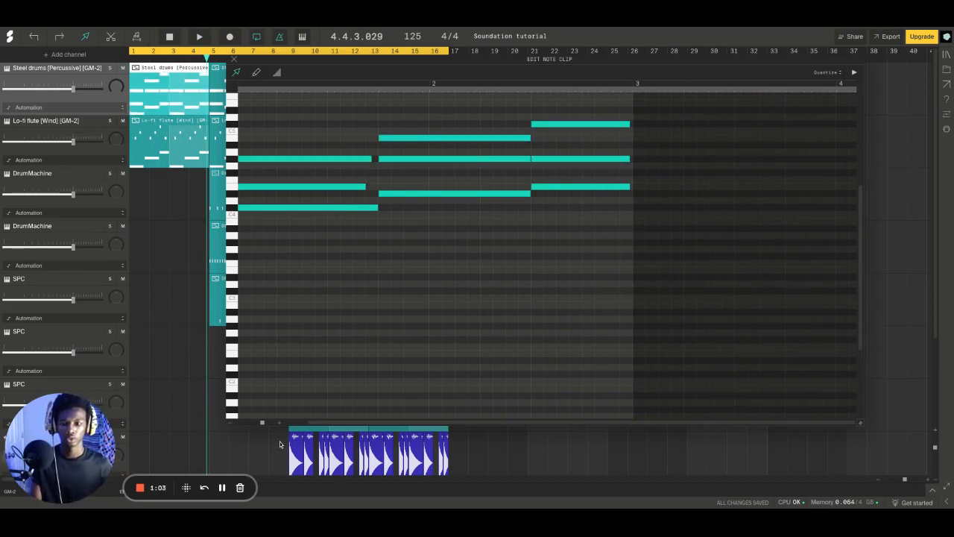
Try transposing the second chord's B4 note down one octave, move it back up, and audition the C#5 key
left_click(246, 208)
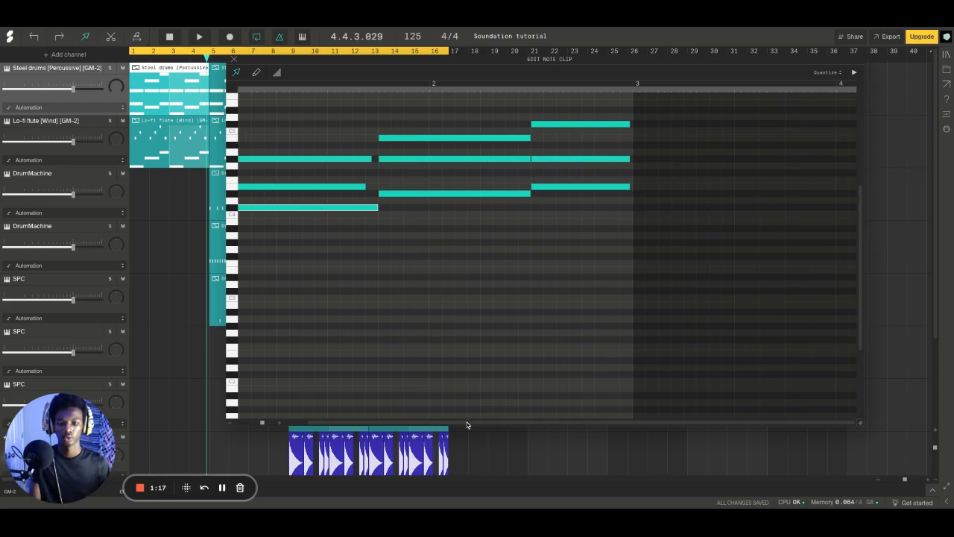
left_click(401, 138)
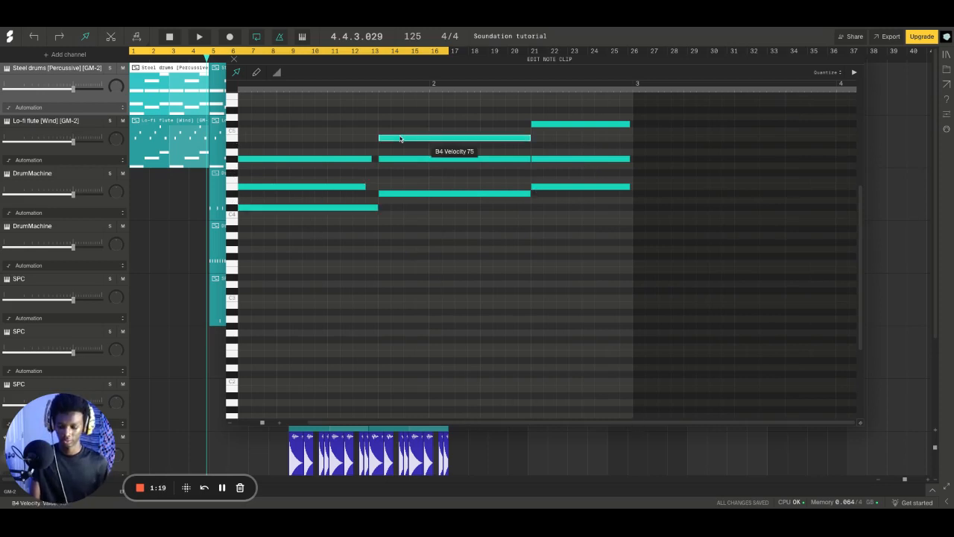
key("shift+Down")
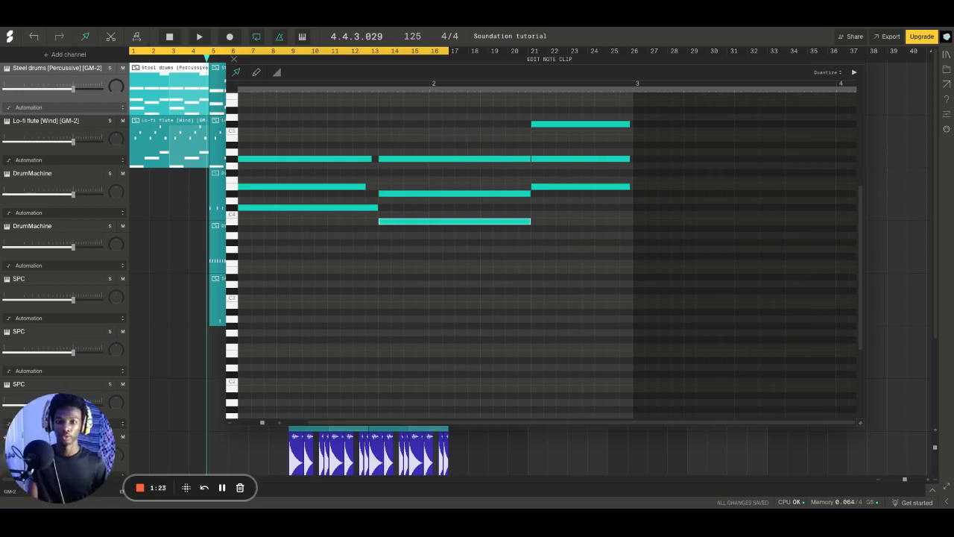
key("shift+Up")
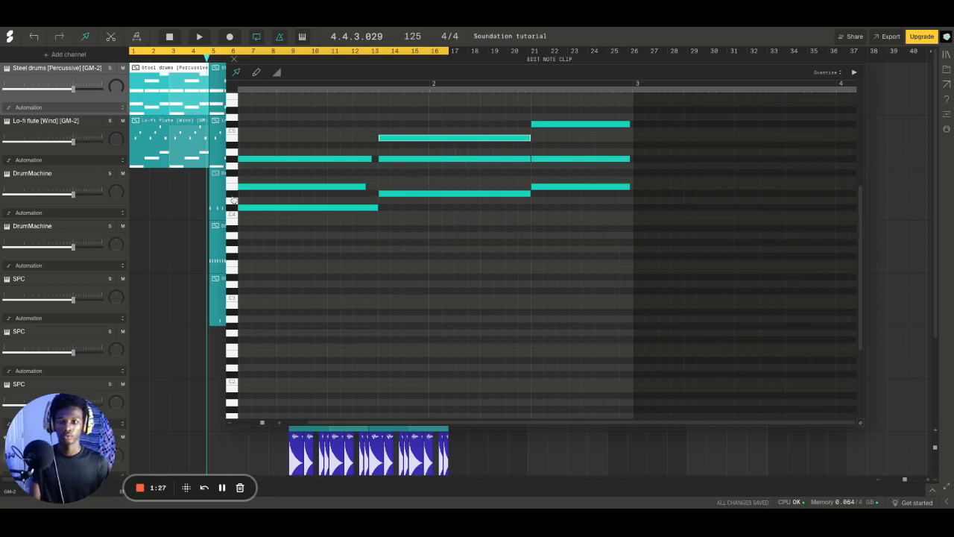
left_click(233, 125)
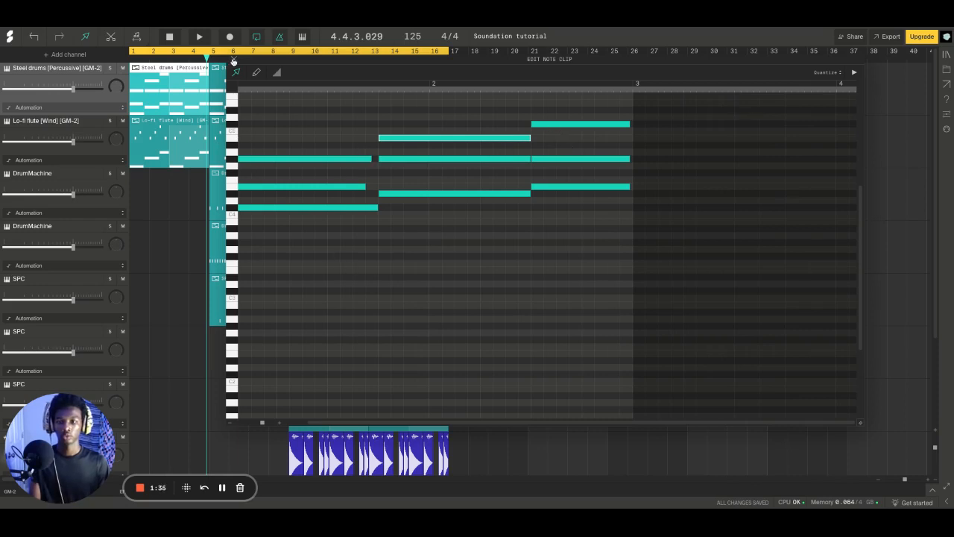
Solo the Steel drums channel to play back the full chords, and close the note clip editor
left_click(110, 69)
key("space")
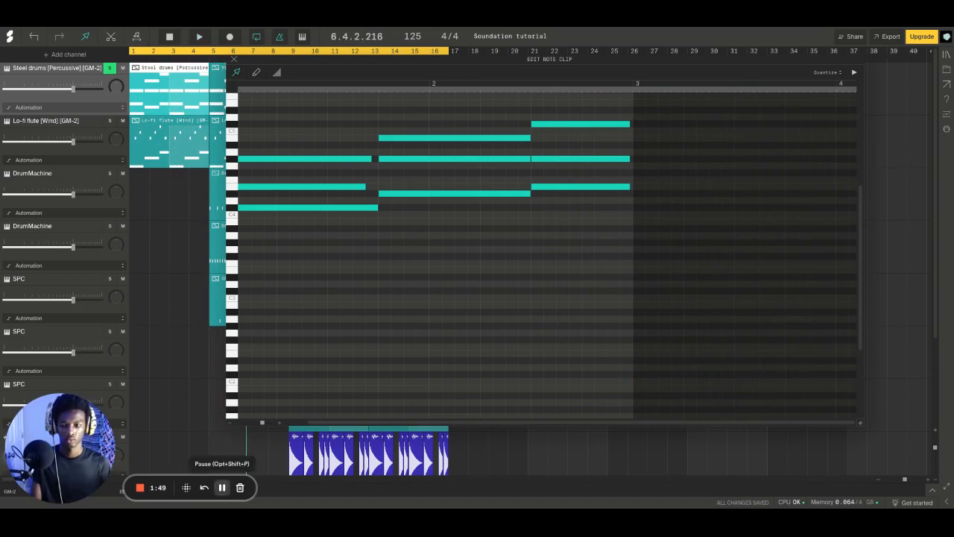
left_click(233, 58)
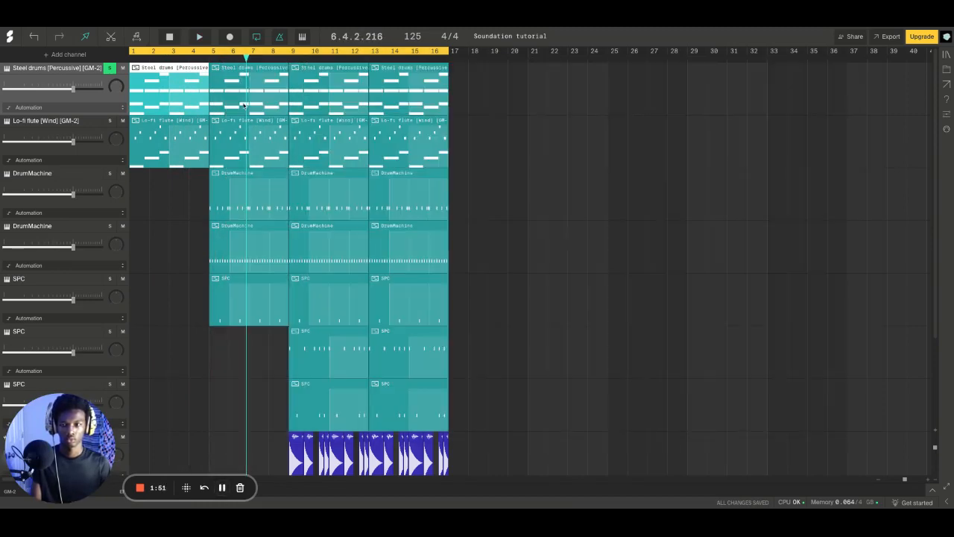
Isolate the Lo-fi flute by muting Steel drums and soloing the flute channel, and open the flute's first clip for editing
left_click(166, 133)
left_click(122, 69)
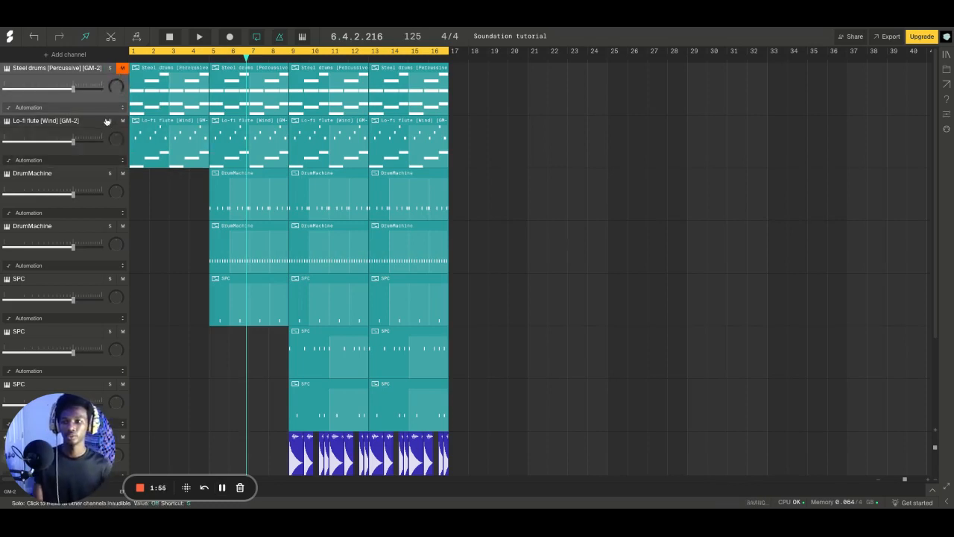
left_click(109, 121)
double_click(137, 149)
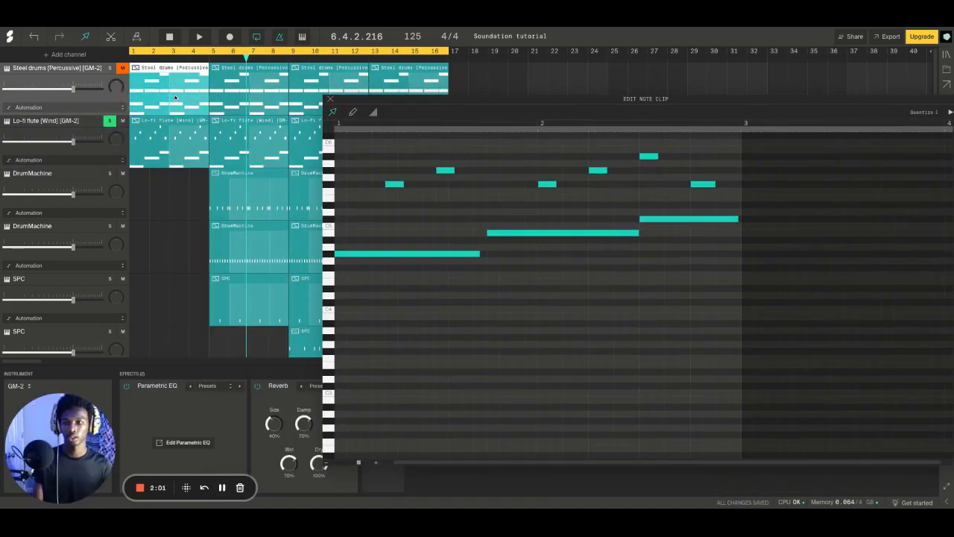
Open the first Steel drums clip to compare its chords with the Lo-fi flute notes, and reopen the flute clip
left_click(155, 134)
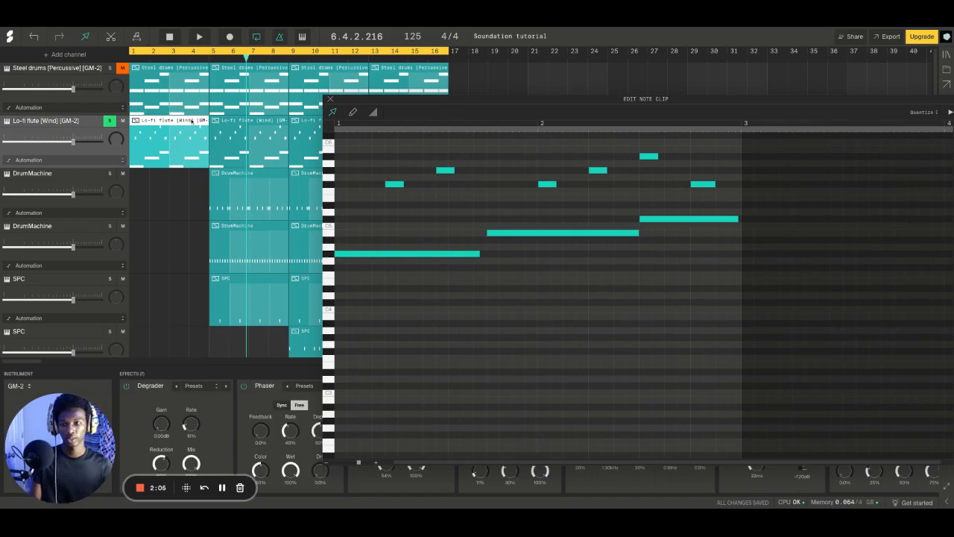
left_click(138, 102)
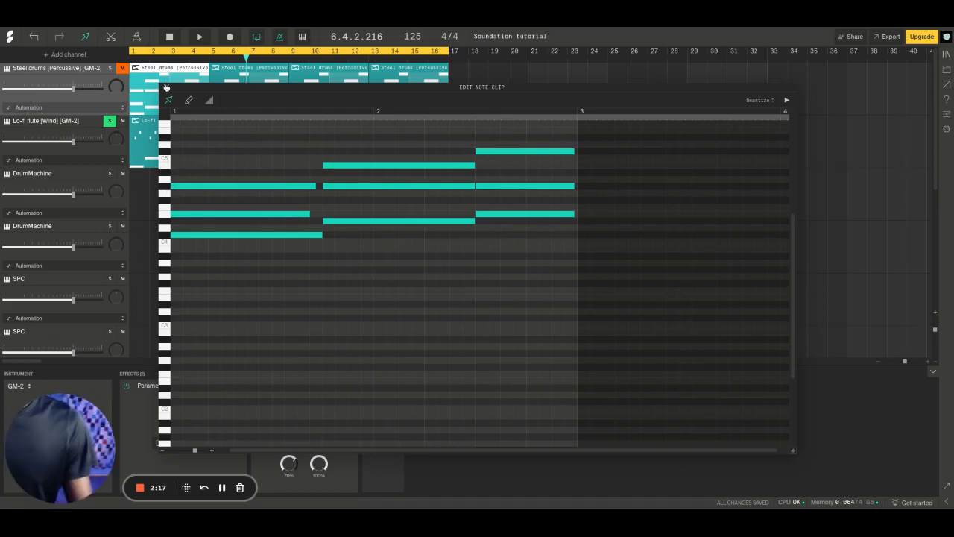
left_click(166, 87)
double_click(170, 144)
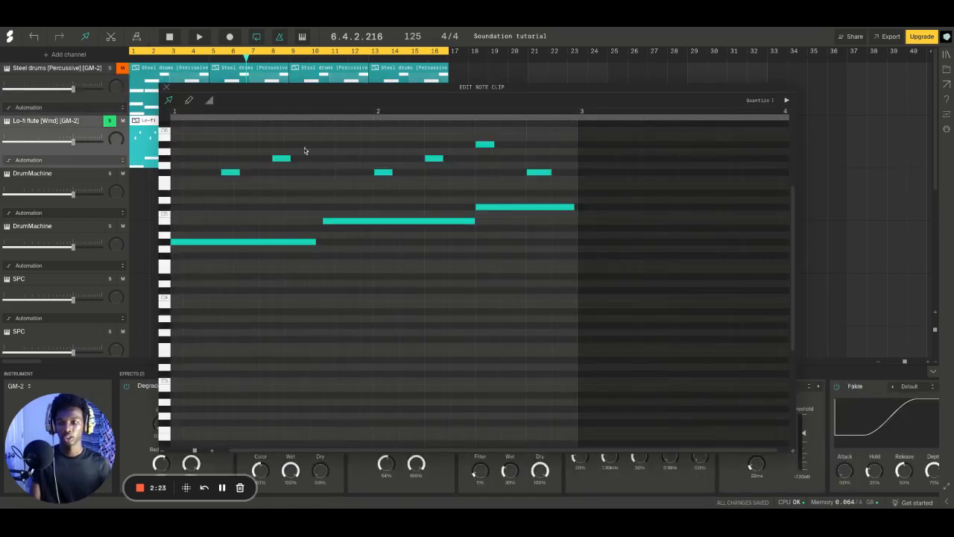
Play the flute melody alone and together with the soloed Steel drums, and close the note clip editor
key("space")
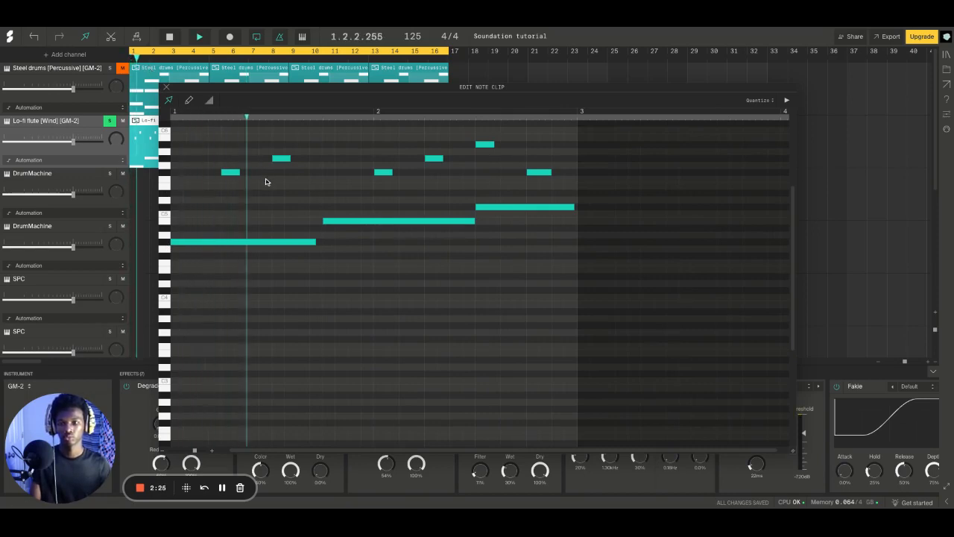
left_click(109, 68)
key("space")
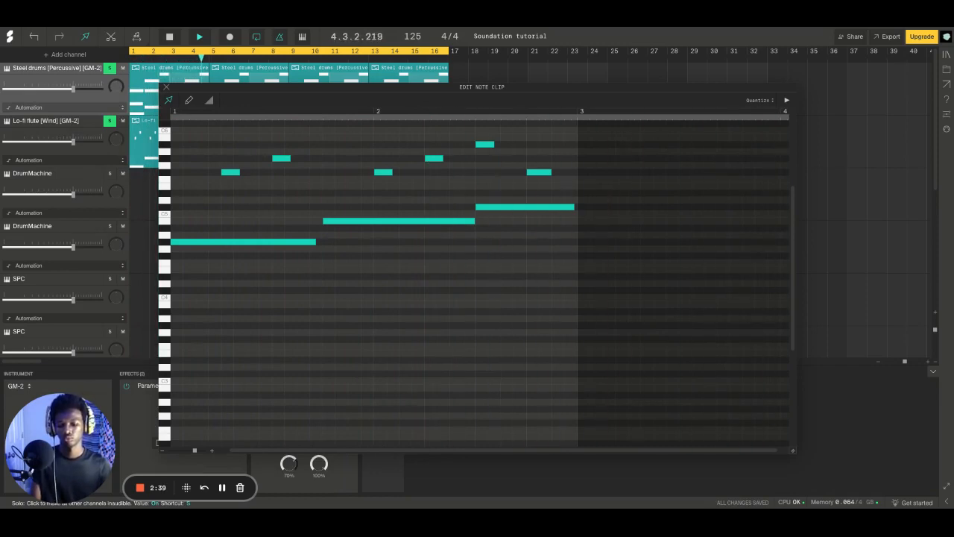
left_click(166, 90)
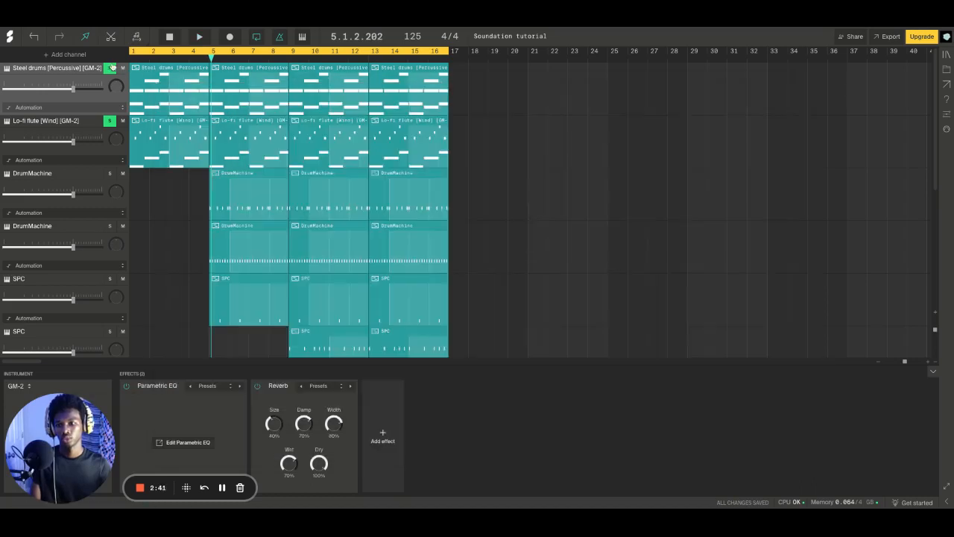
Clear the melody channels' solos, solo the first DrumMachine channel, and move the playhead to the start of bar 5
left_click(168, 161)
scroll(207, 202, "down", 3)
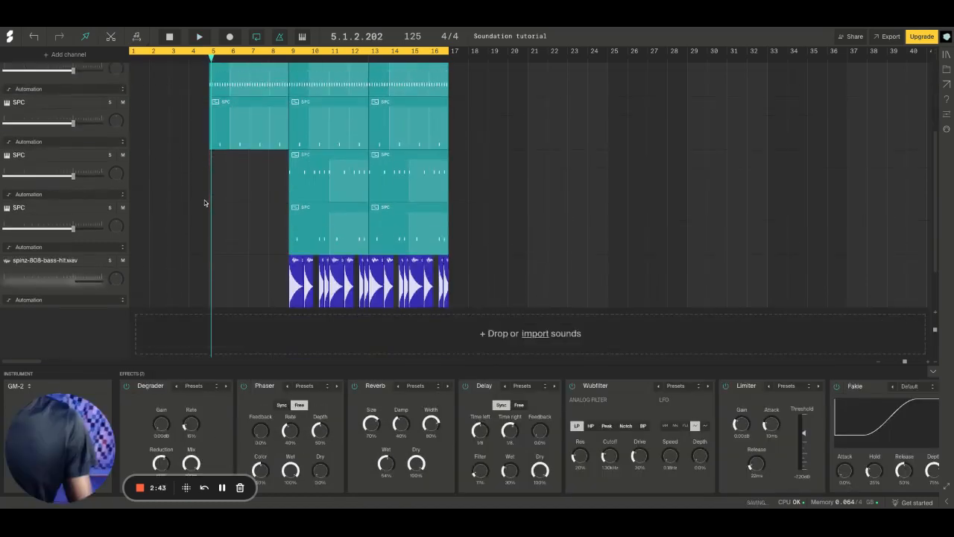
scroll(207, 202, "up", 3)
left_click(223, 205)
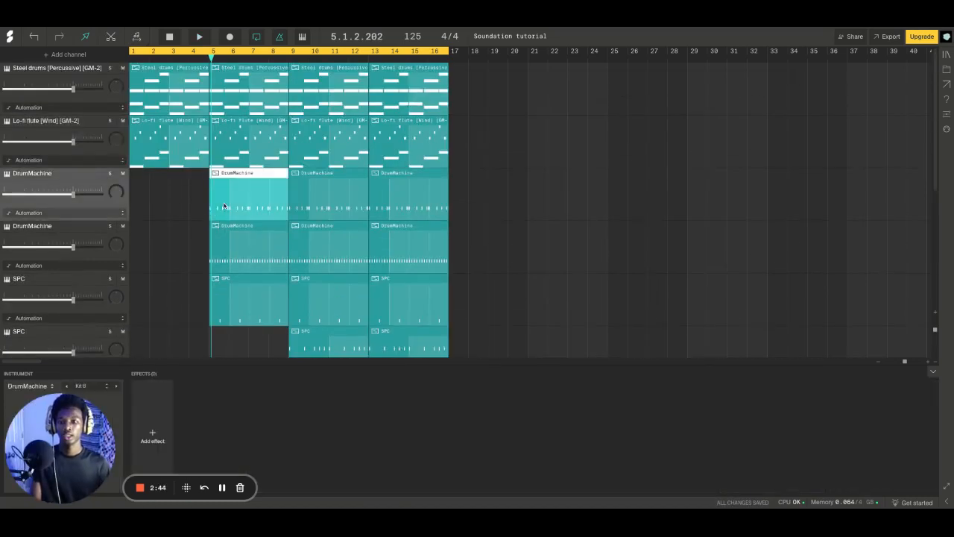
left_click(111, 174)
left_click(210, 57)
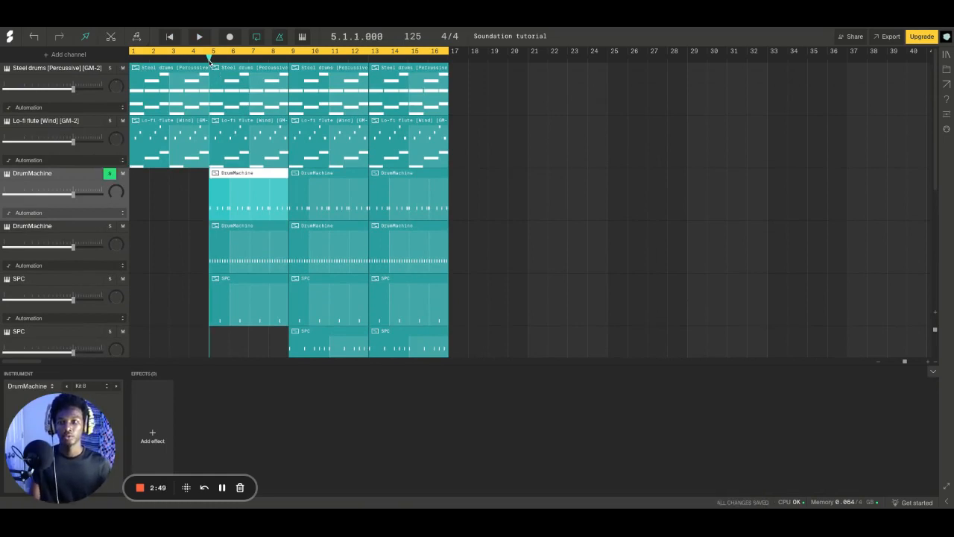
Open the first clips of both DrumMachine channels in turn to compare their note patterns
double_click(222, 198)
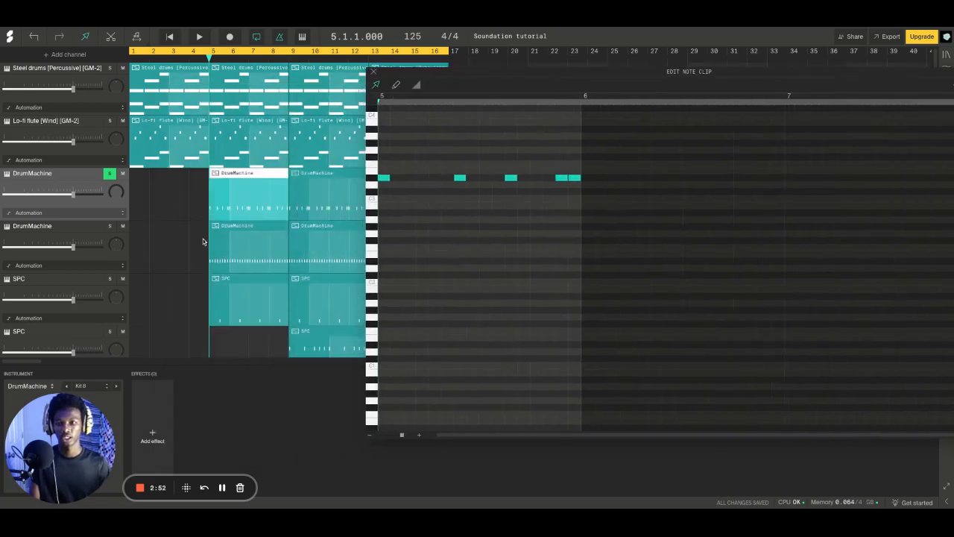
double_click(235, 251)
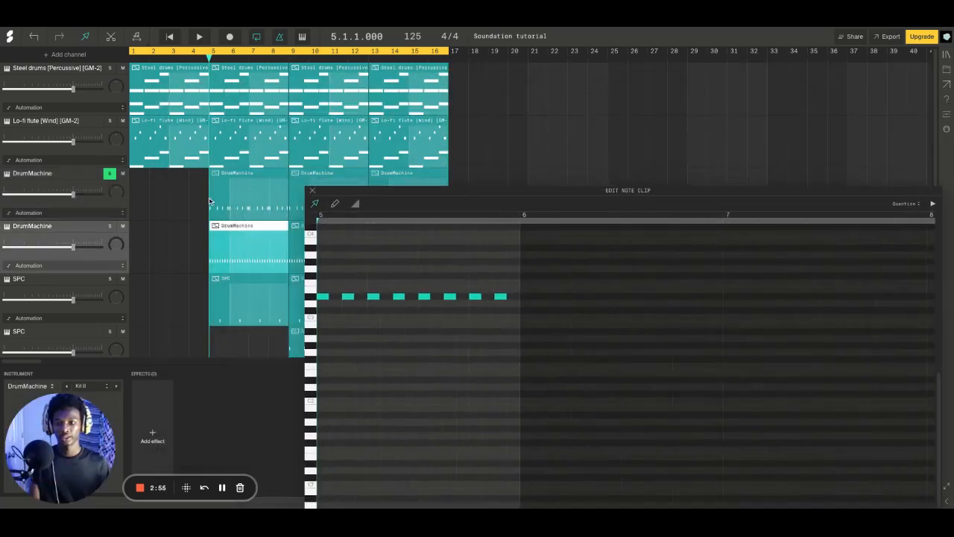
left_click(220, 197)
double_click(220, 199)
left_click(167, 88)
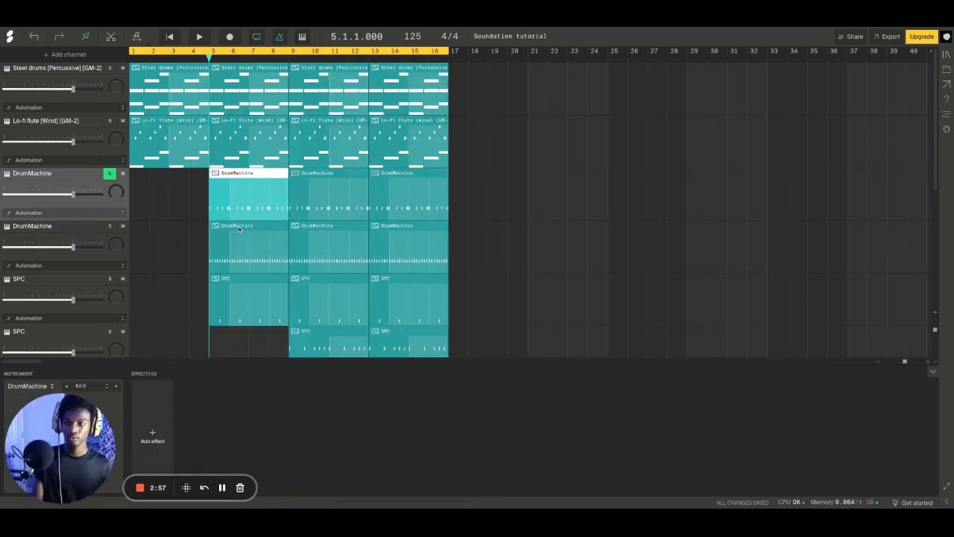
left_click(231, 235)
double_click(232, 233)
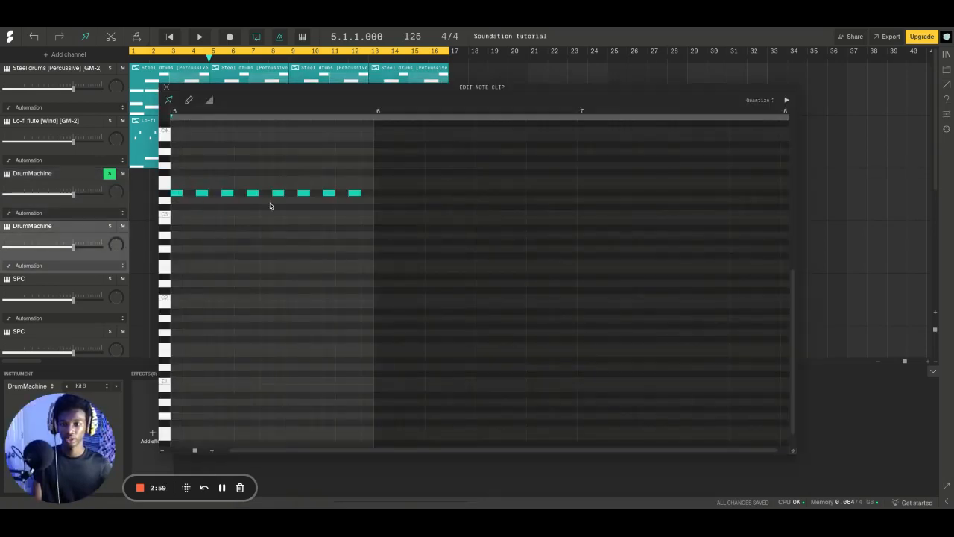
Switch the solo from the first to the second DrumMachine channel and play back its pattern
left_click(113, 226)
left_click(111, 174)
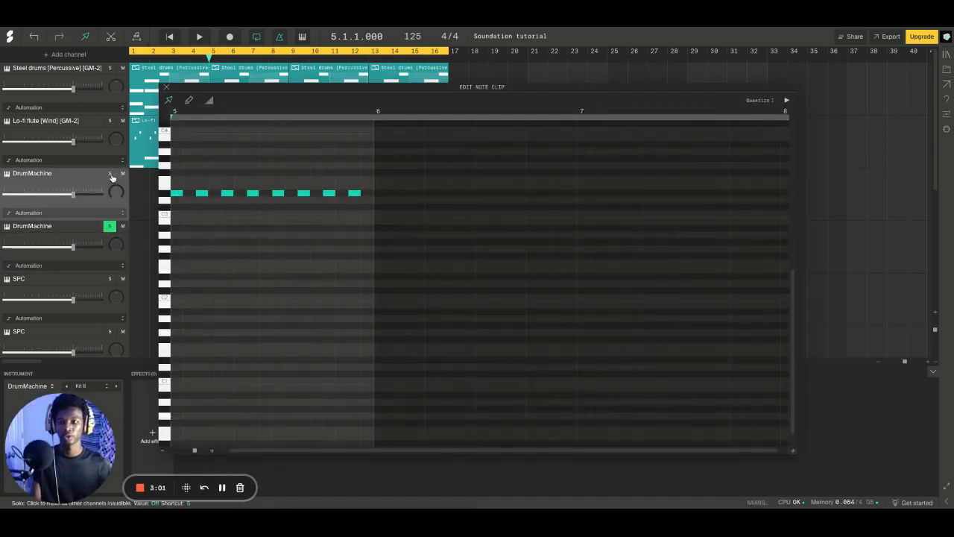
key("space")
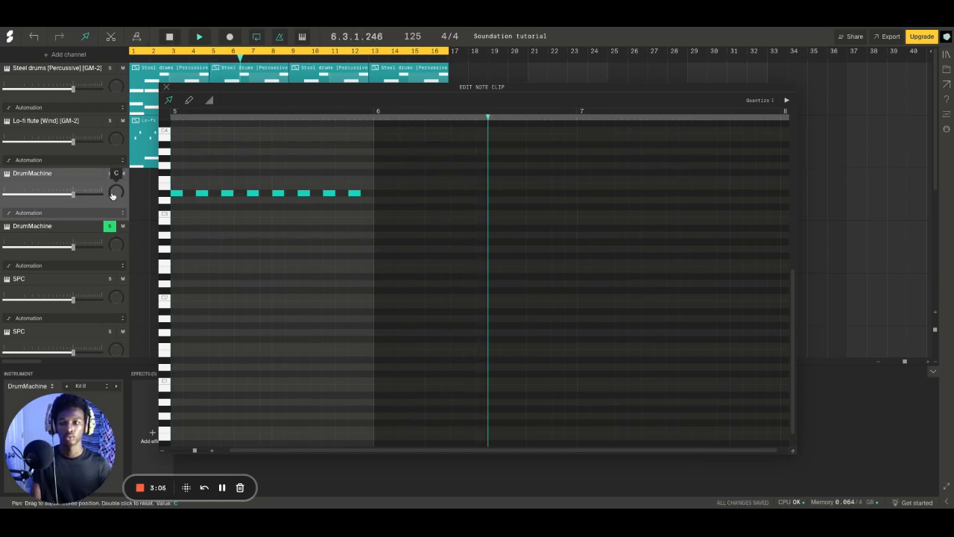
key("space")
Move the note clip editor aside, and solo the first DrumMachine channel as well to play both drum patterns together
left_click_drag(199, 87, 274, 81)
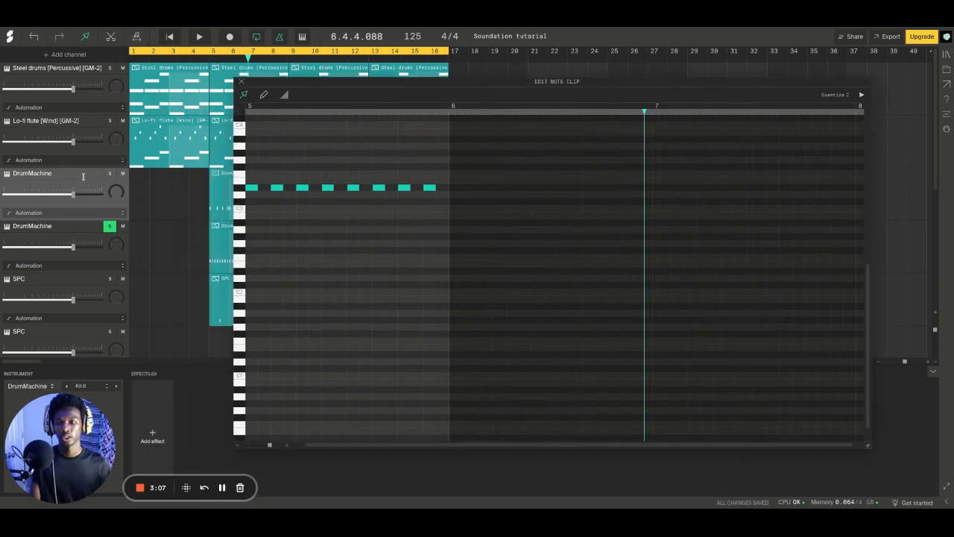
left_click(110, 174)
key("space")
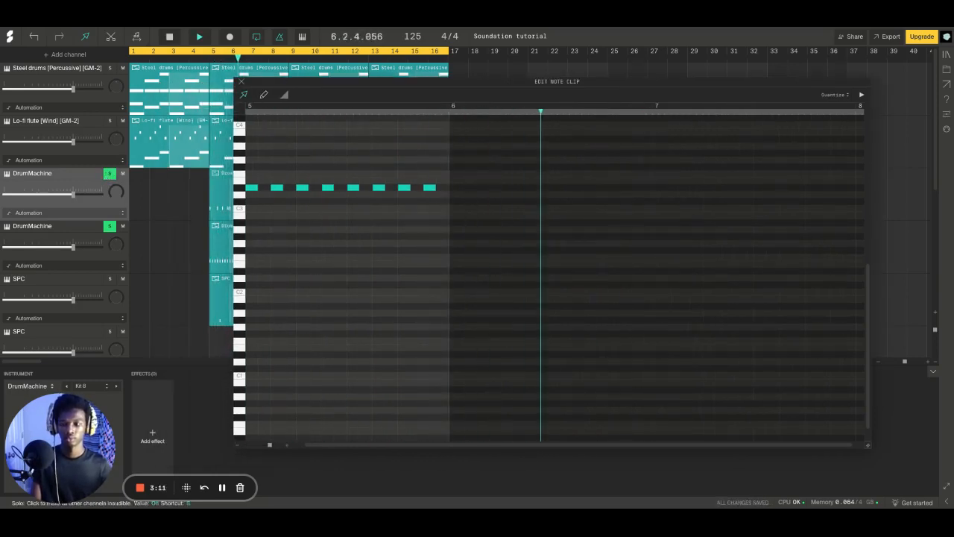
Open the first clip of the first DrumMachine channel and play its pattern with only that channel soloed
key("space")
left_click(241, 82)
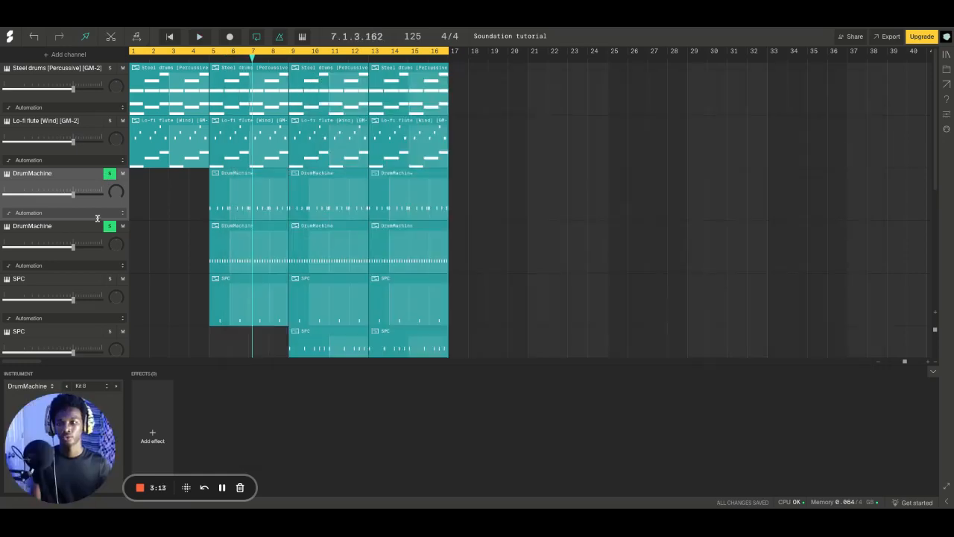
double_click(224, 199)
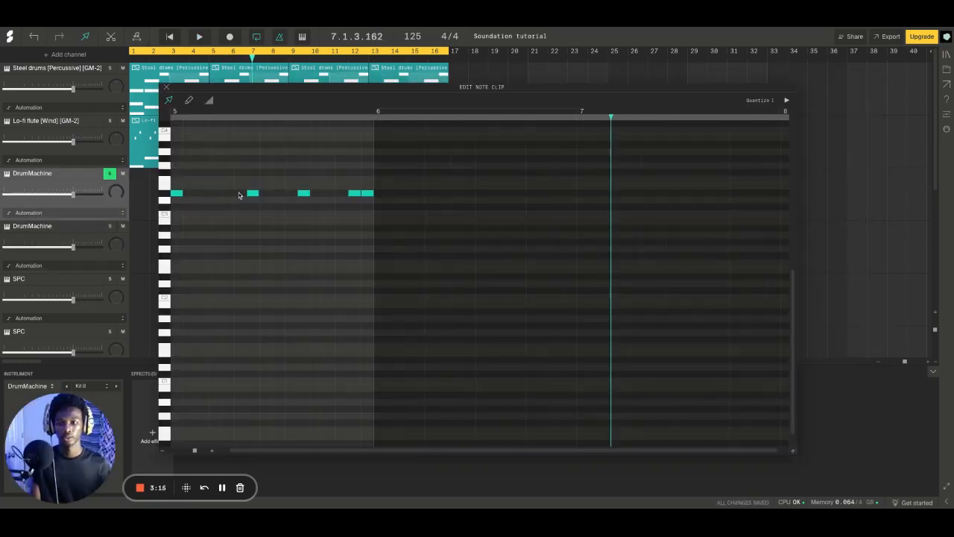
left_click_drag(202, 87, 278, 44)
key("space")
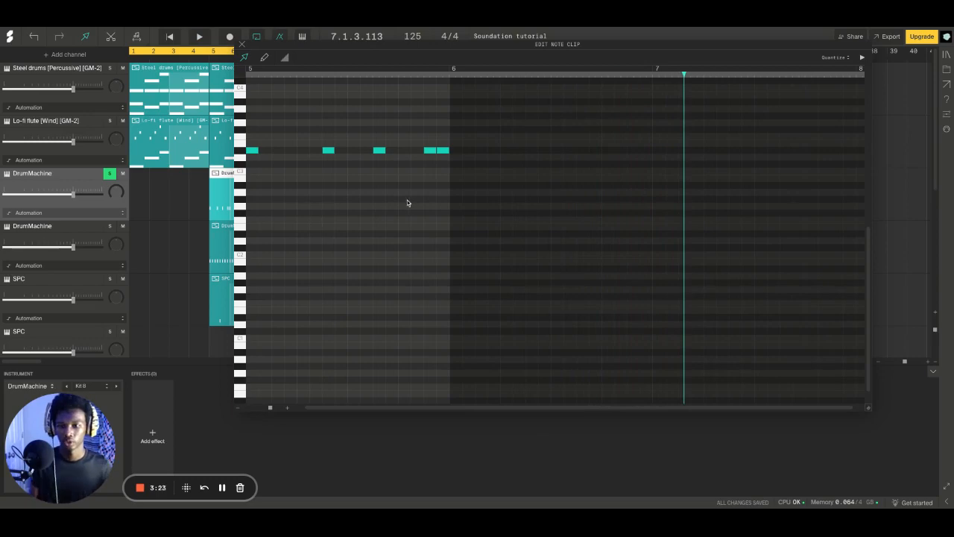
Compare the note patterns in the first clips of the two DrumMachine channels, starting with the second channel
left_click(242, 44)
left_click(223, 239)
double_click(222, 239)
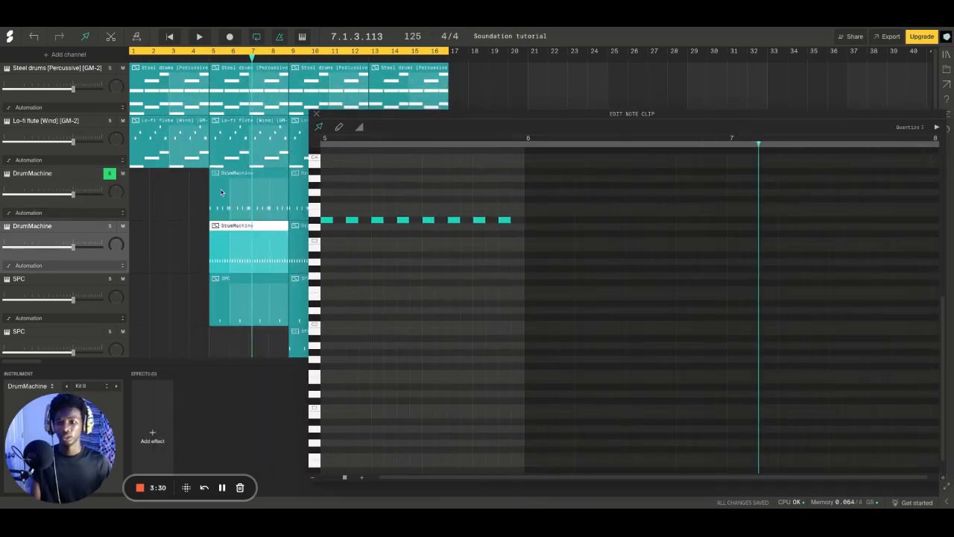
double_click(220, 193)
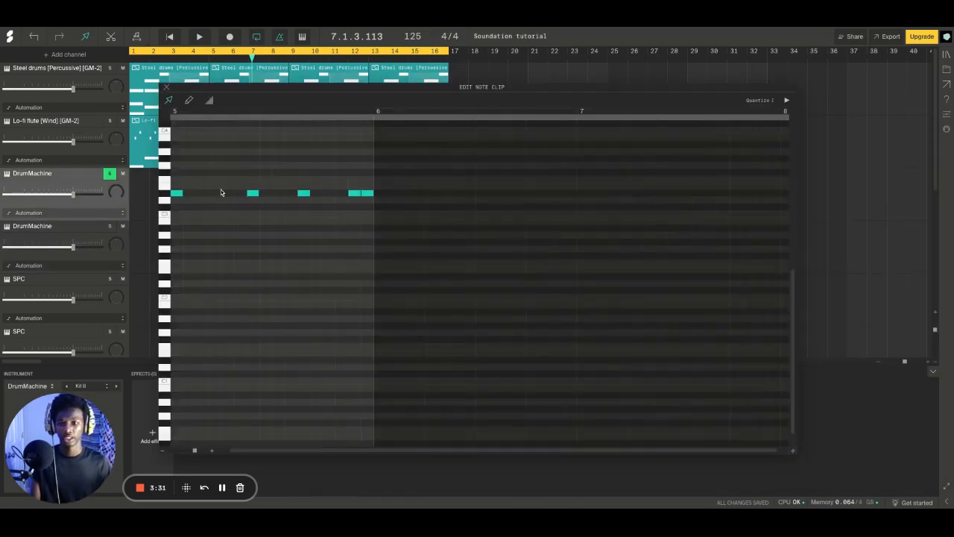
left_click(166, 88)
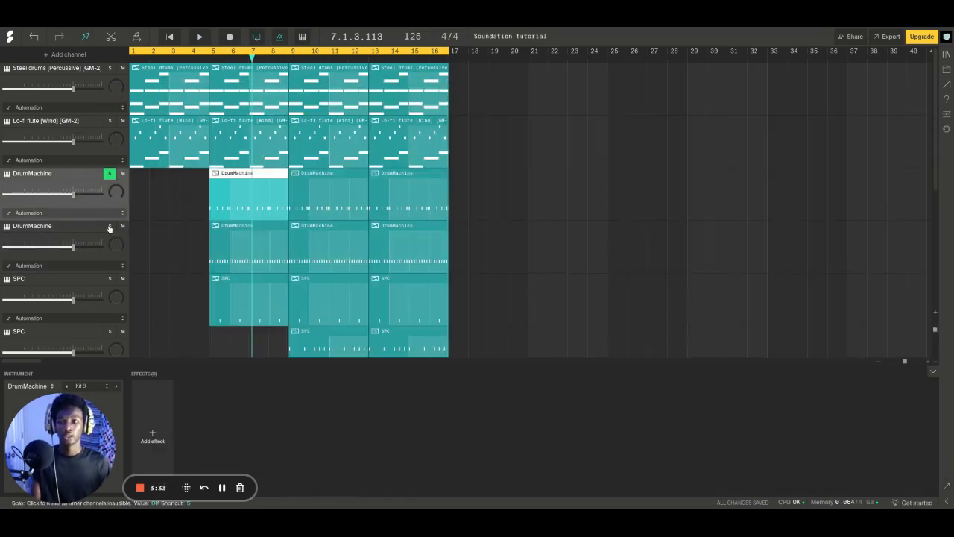
Solo the second DrumMachine channel alongside the first and play back both drum patterns
left_click(109, 227)
key("space")
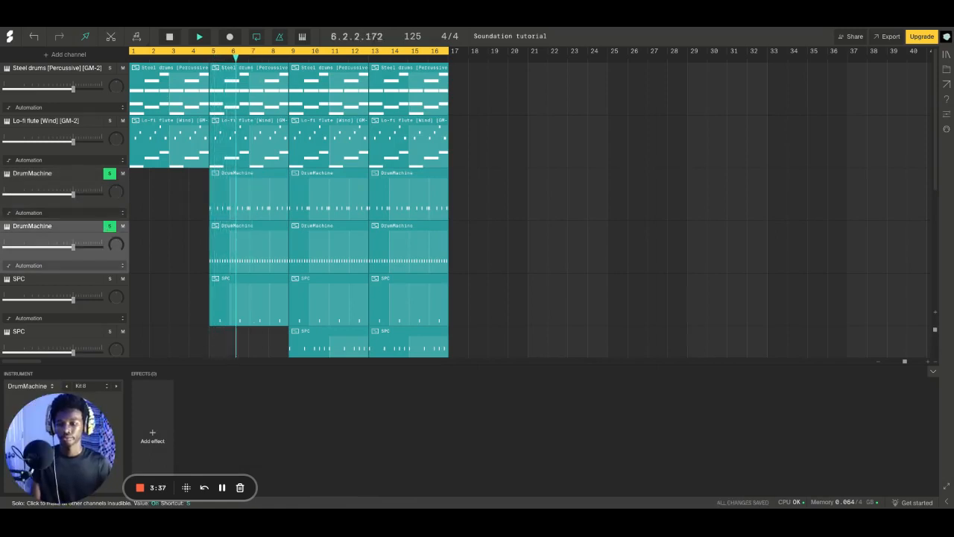
key("space")
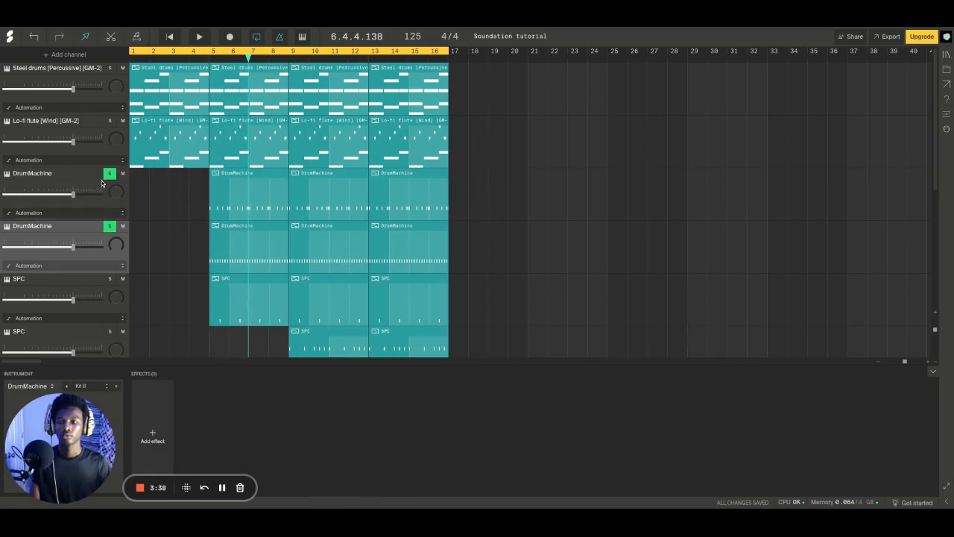
Switch the solo from both DrumMachine channels to the first SPC channel and play back its pattern
left_click(109, 280)
left_click(109, 226)
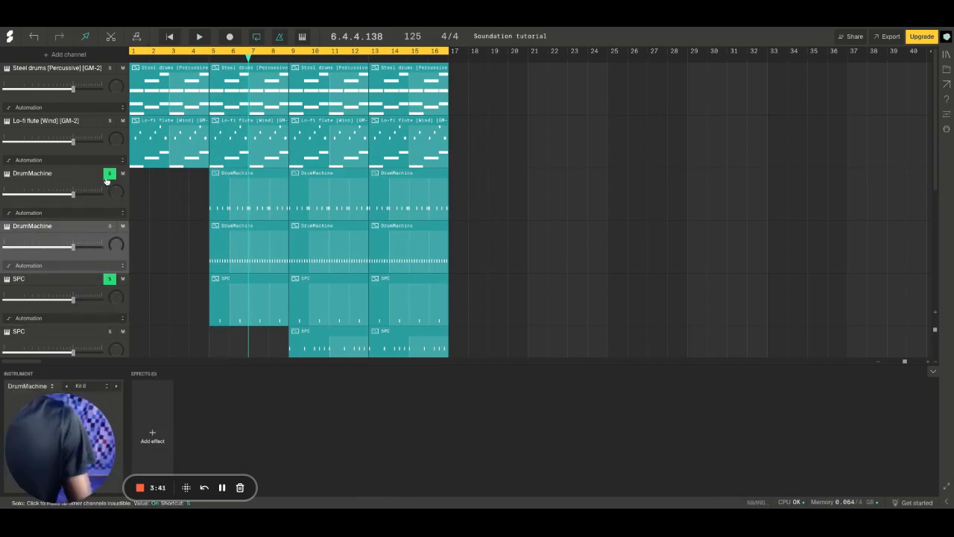
left_click(108, 175)
key("space")
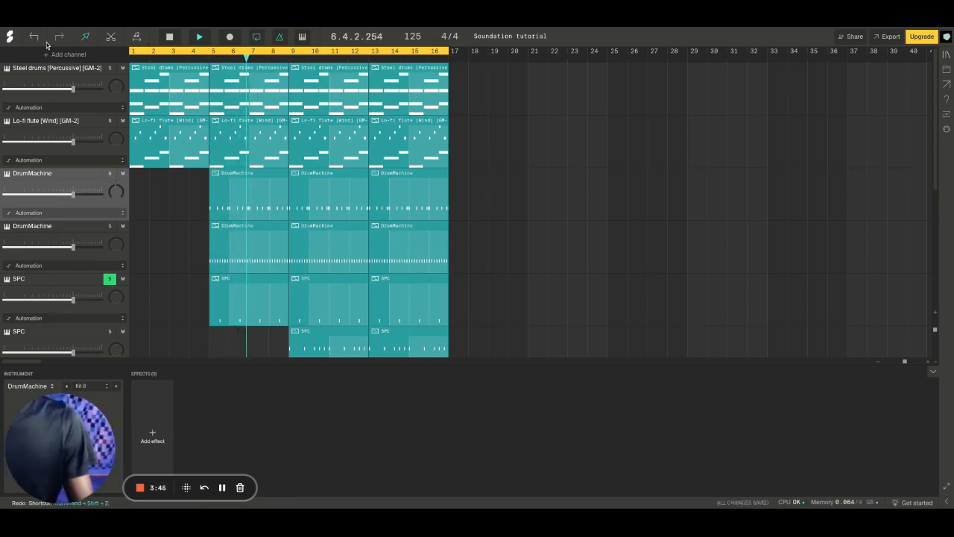
Solo both DrumMachine channels together with the first SPC channel and play back the combined pattern
left_click(110, 226)
left_click(110, 173)
scroll(194, 239, "down", 3)
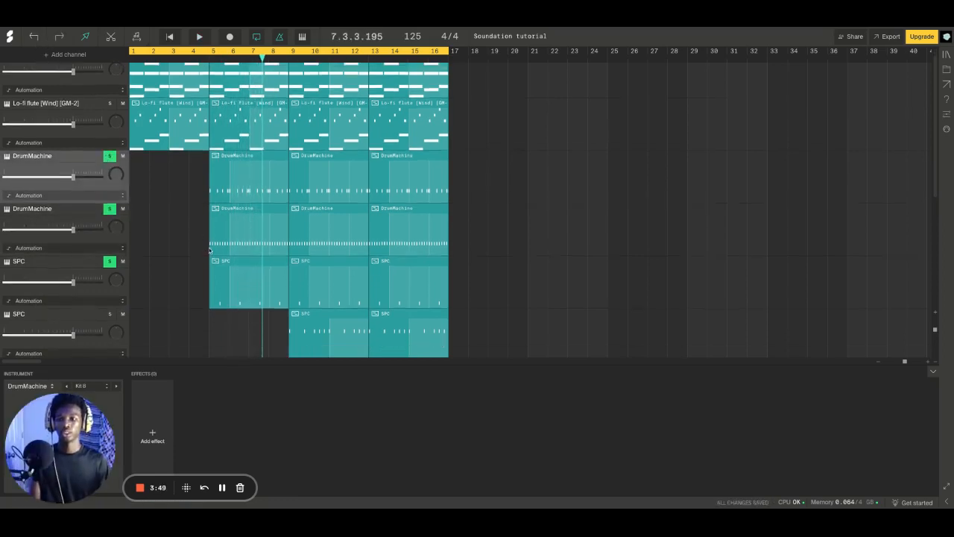
key("space")
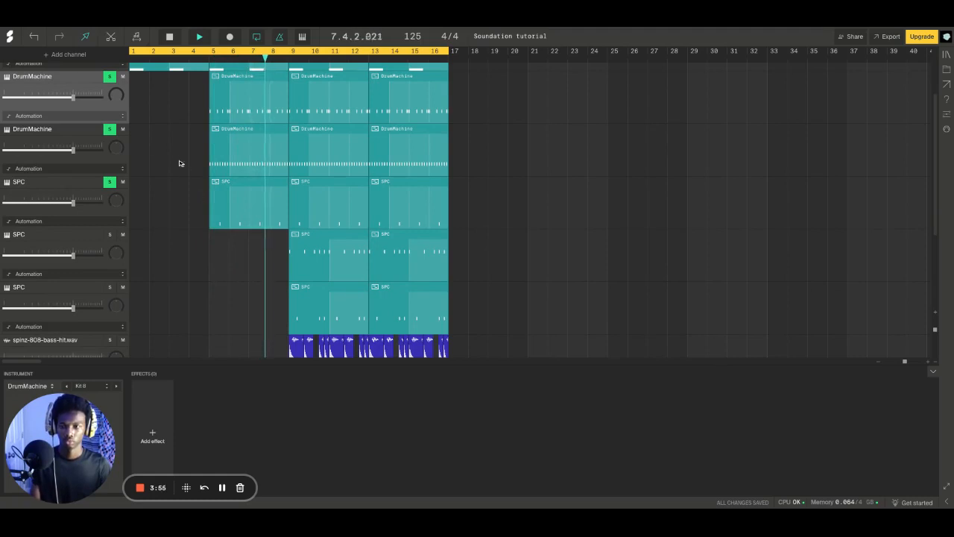
key("space")
Clear the active solos, solo the second SPC channel and play it back from bar 9
left_click(109, 129)
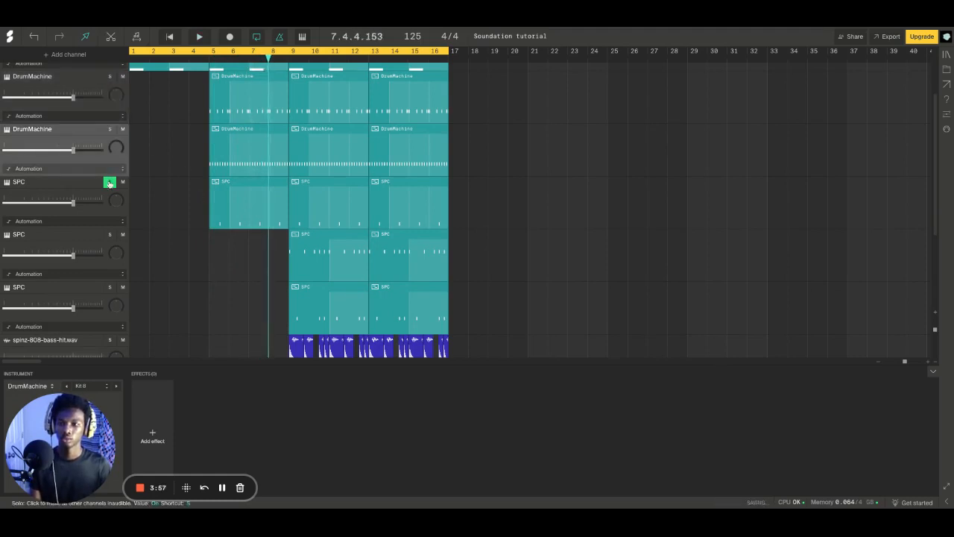
left_click(109, 182)
scroll(381, 220, "down", 2)
left_click(313, 125)
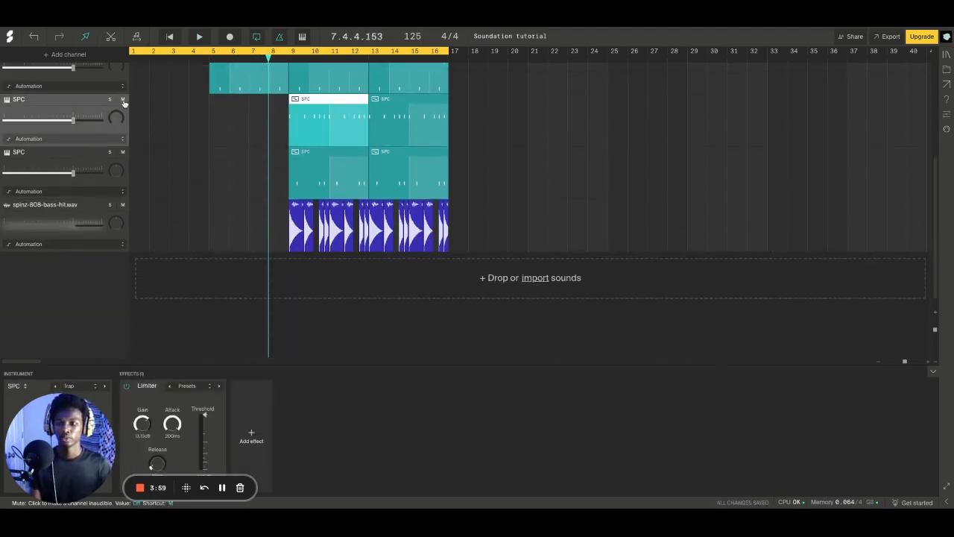
left_click(289, 52)
key("space")
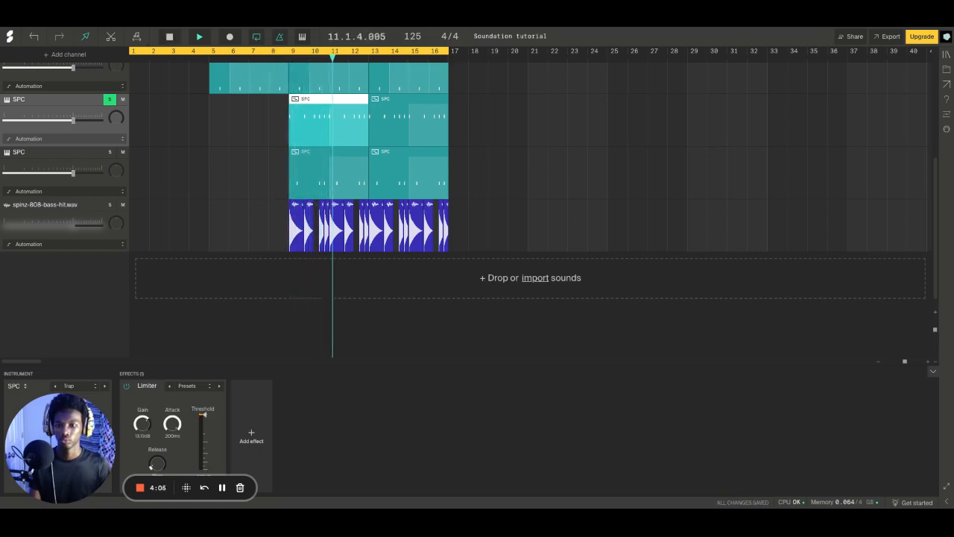
scroll(317, 208, "up", 1)
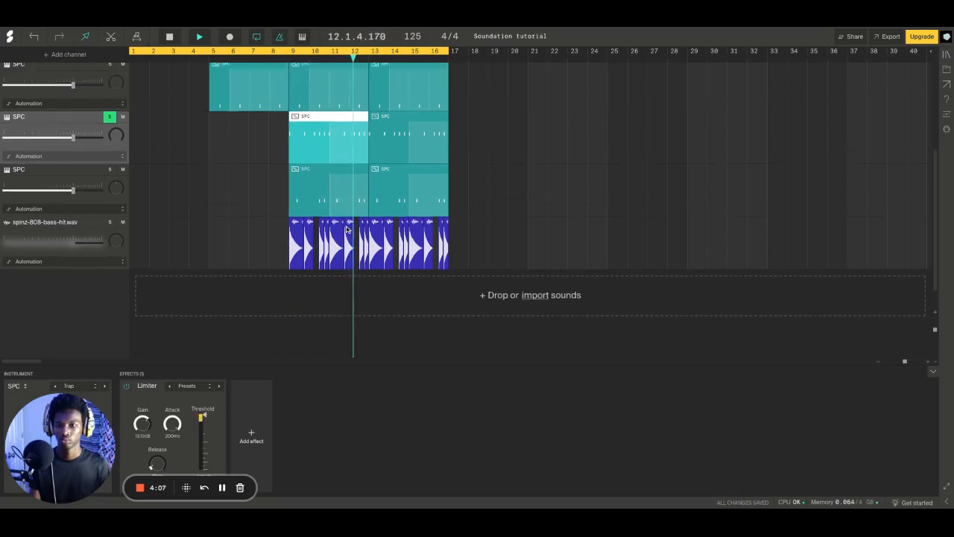
scroll(317, 209, "up", 5)
key("space")
Add the first SPC channel and both DrumMachine channels to the second SPC channel's solo and play them together
left_click(109, 250)
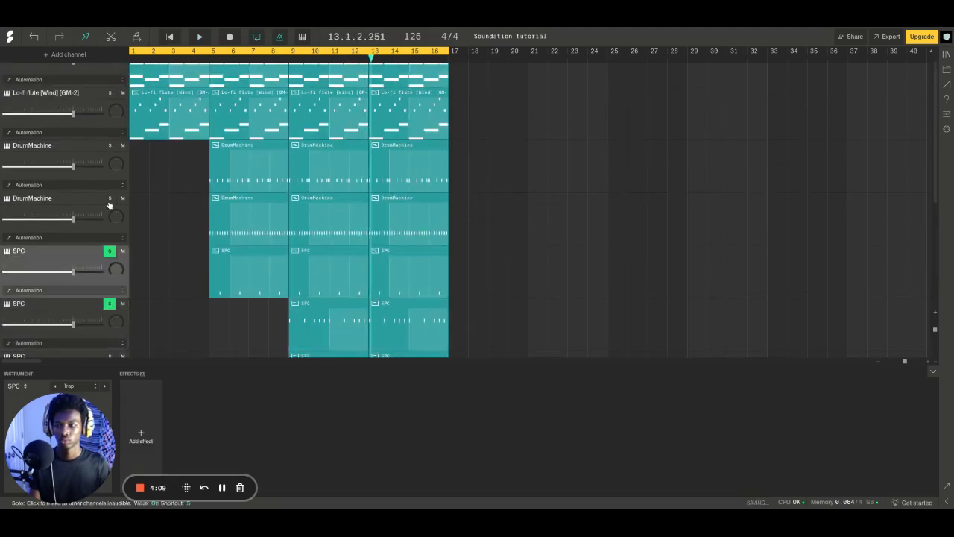
left_click(109, 198)
left_click(110, 145)
scroll(317, 233, "down", 3)
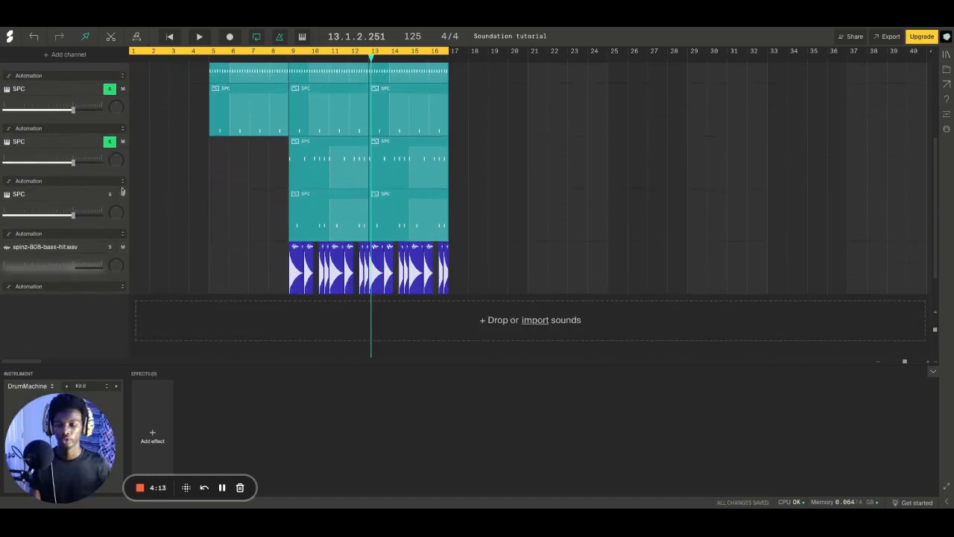
key("space")
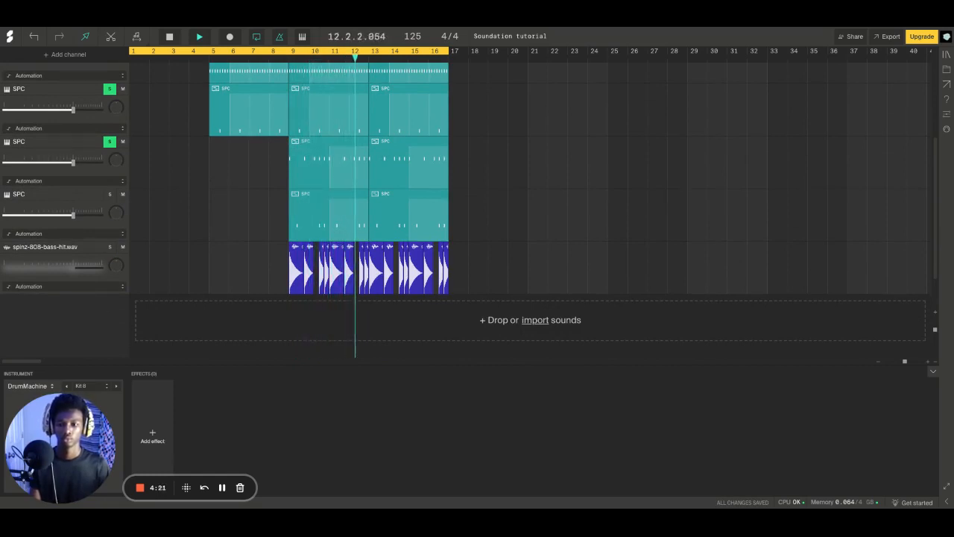
scroll(188, 265, "up", 1)
scroll(189, 266, "up", 4)
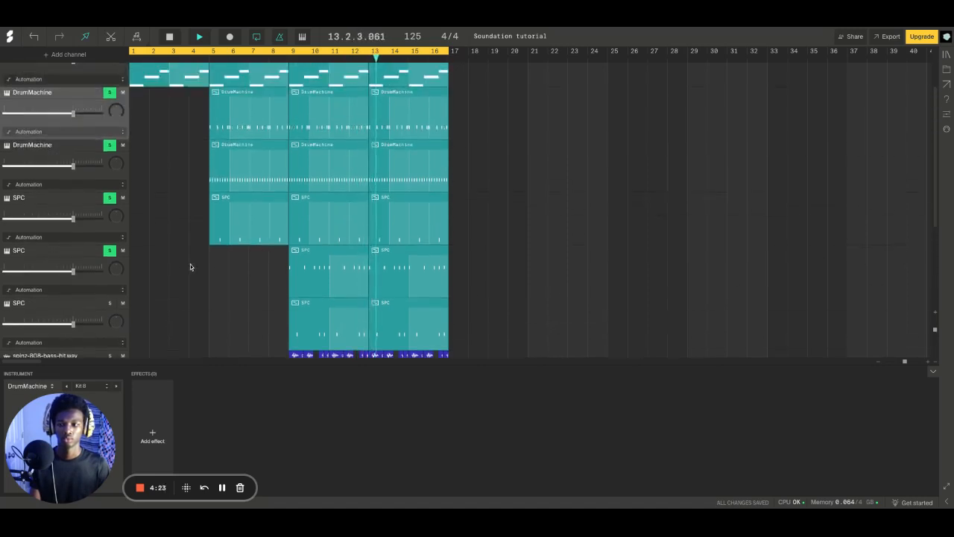
scroll(189, 265, "down", 3)
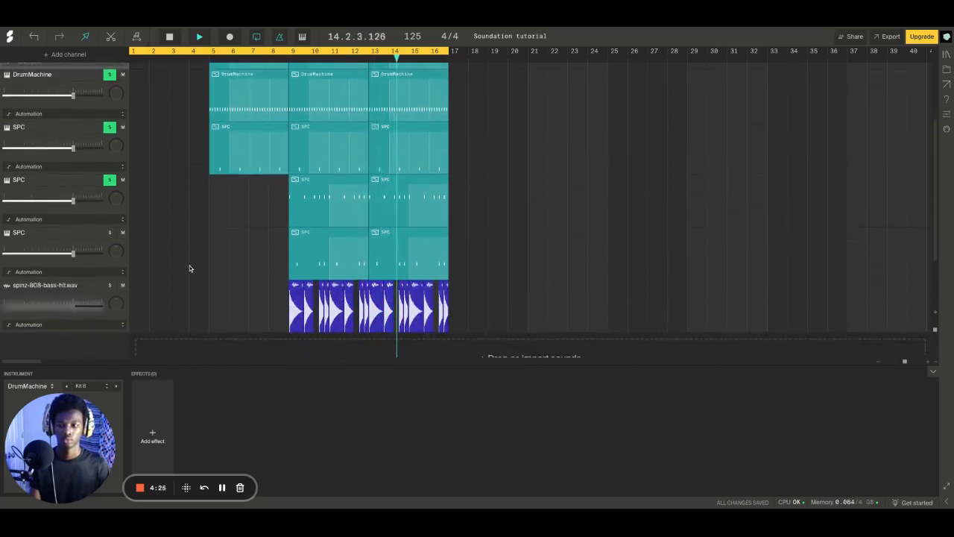
Stop playback and clear the solos from the two SPC channels and both DrumMachine channels
left_click(112, 180)
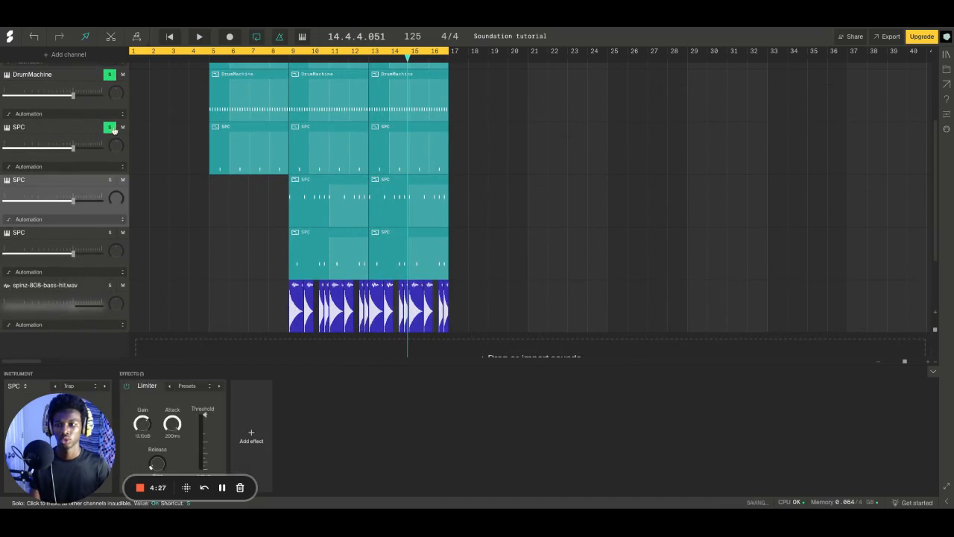
left_click(112, 129)
scroll(113, 118, "up", 1)
left_click(110, 92)
scroll(125, 102, "up", 1)
scroll(134, 108, "up", 5)
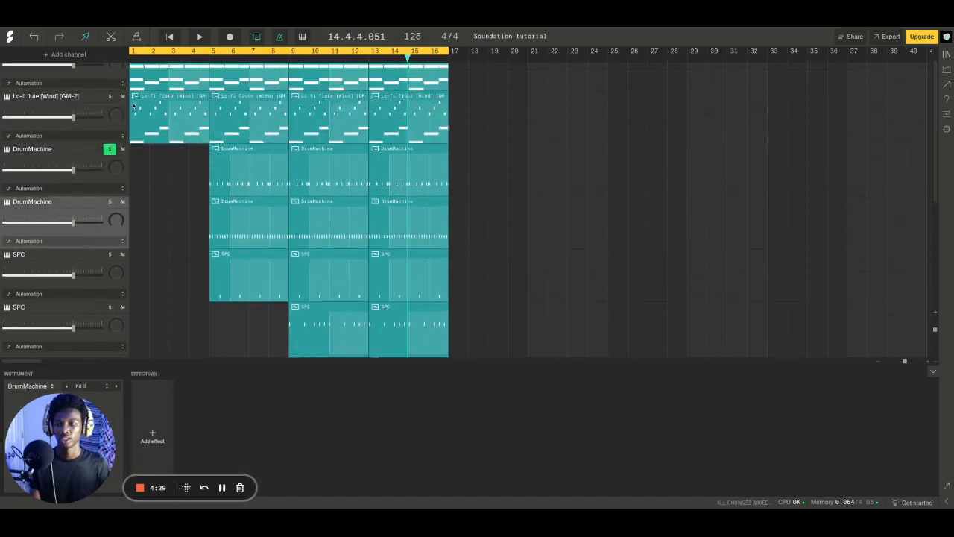
left_click(110, 146)
scroll(194, 195, "down", 10)
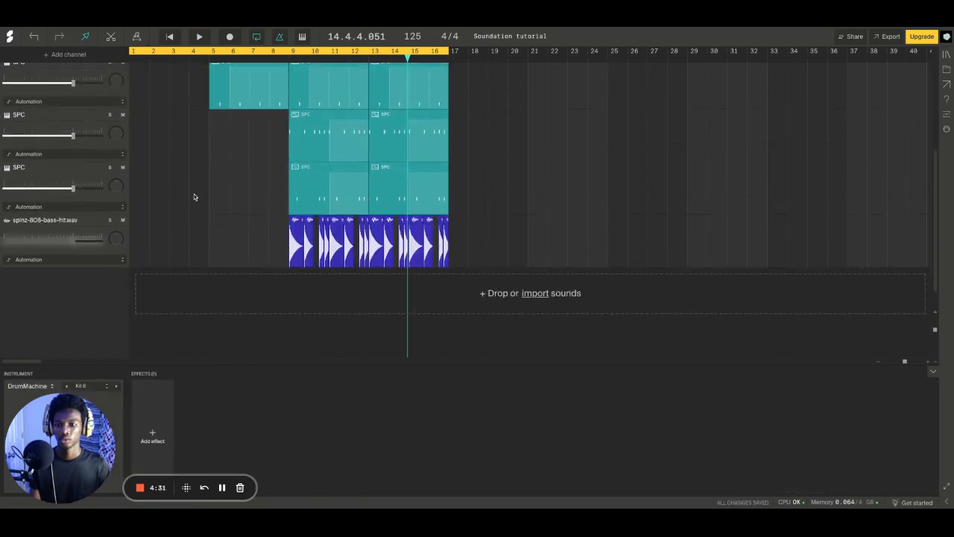
Solo the third SPC channel, play it back from bar 9, and clear its solo
left_click(102, 181)
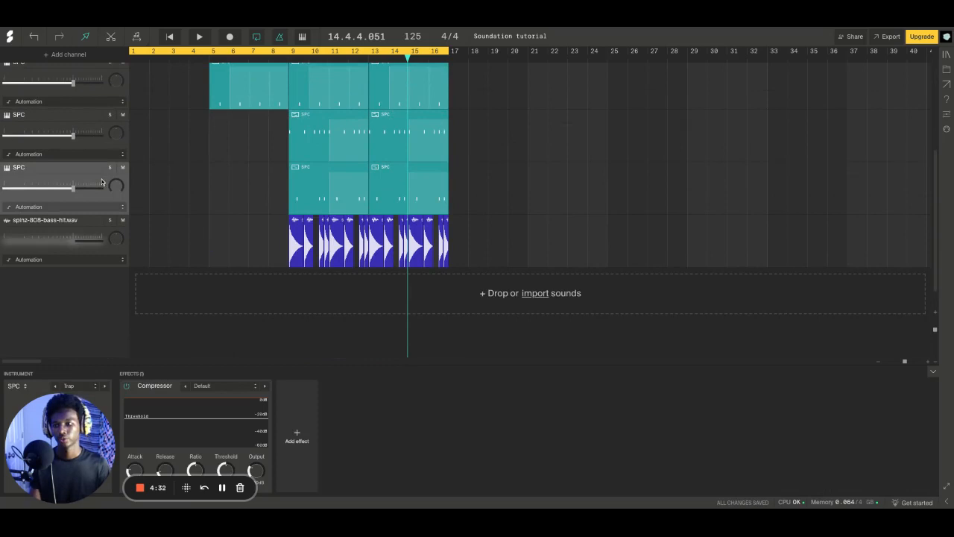
left_click(288, 53)
key("space")
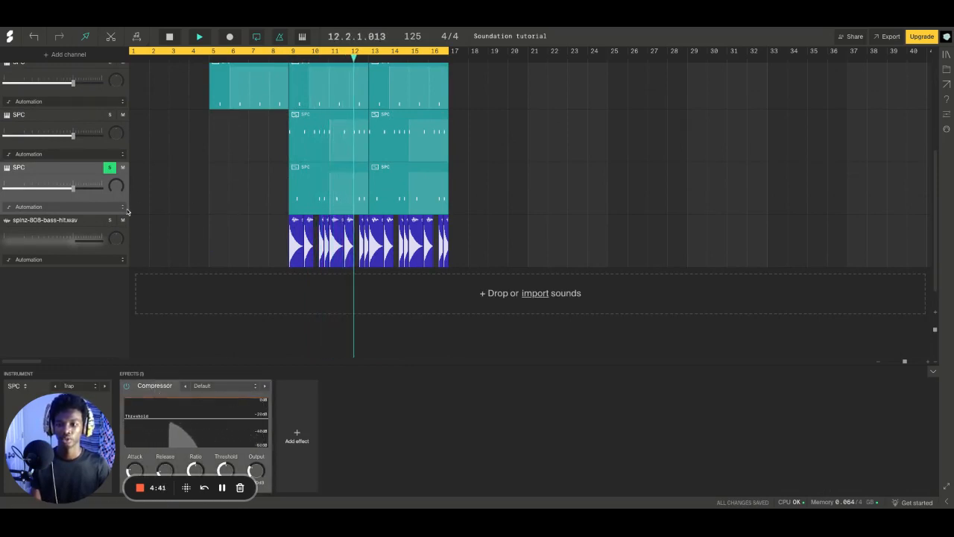
left_click(110, 167)
key("space")
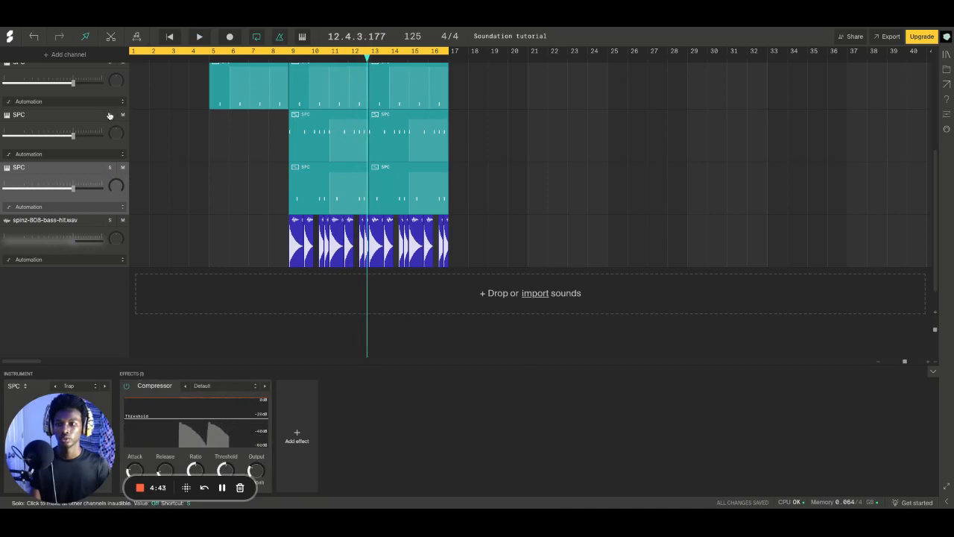
Solo the second SPC channel, select its Limiter effect and play the pattern through it, clearing the solo when done
left_click(109, 114)
left_click(307, 148)
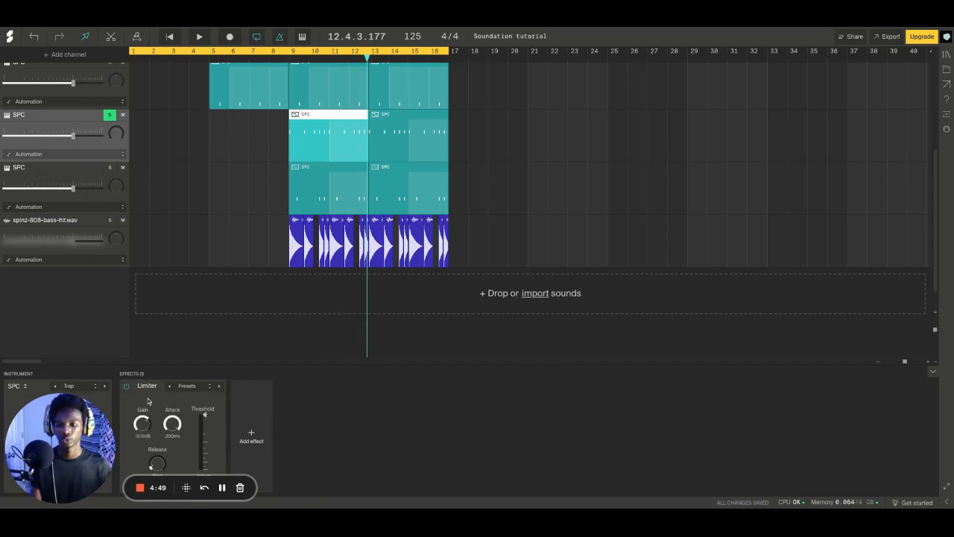
left_click(148, 400)
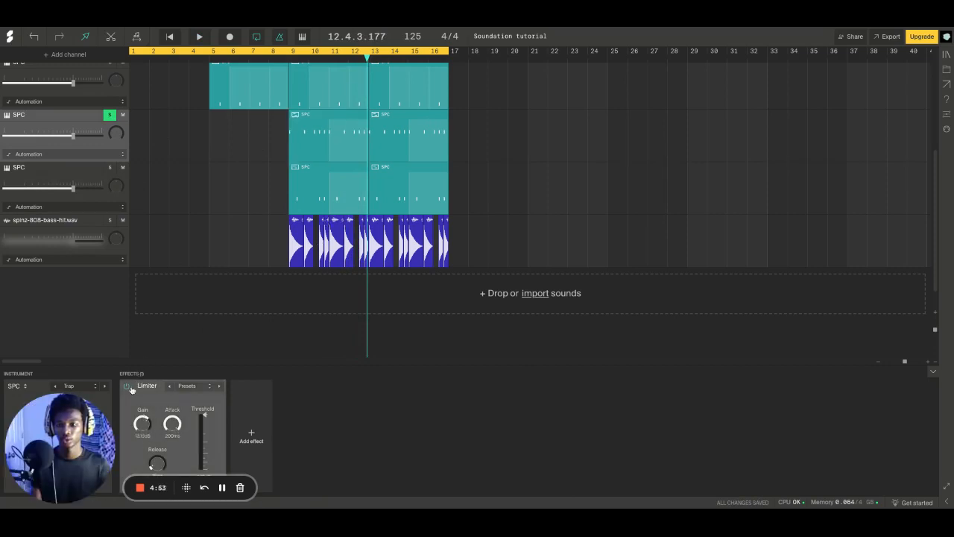
key("space")
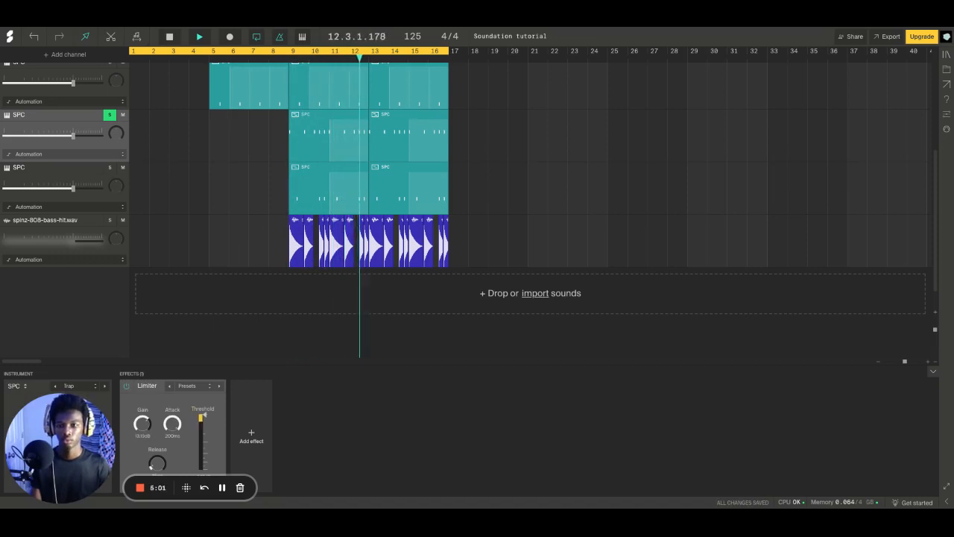
key("space")
left_click(109, 116)
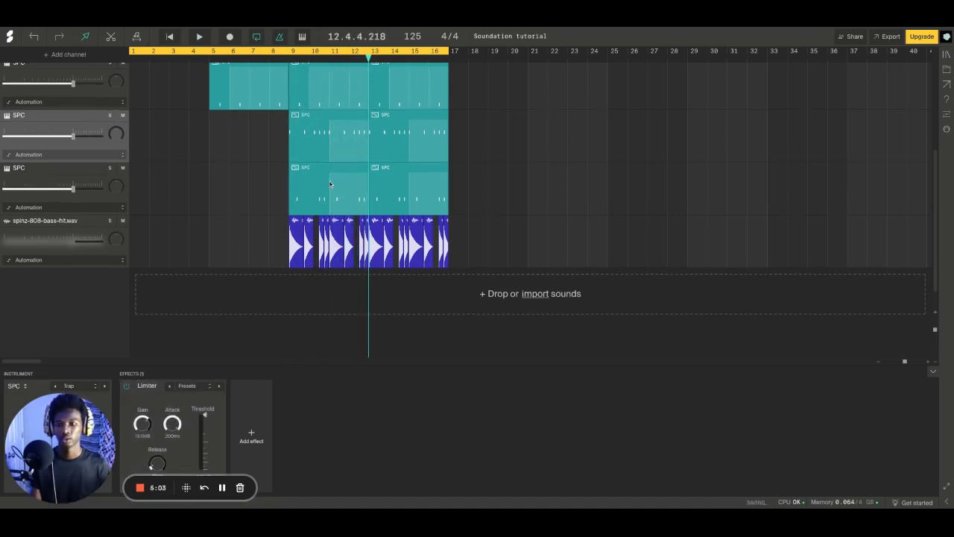
Solo the spinz-808-bass-hit.wav channel and set the playhead to the start of its clips at bar 9
scroll(204, 219, "down", 1)
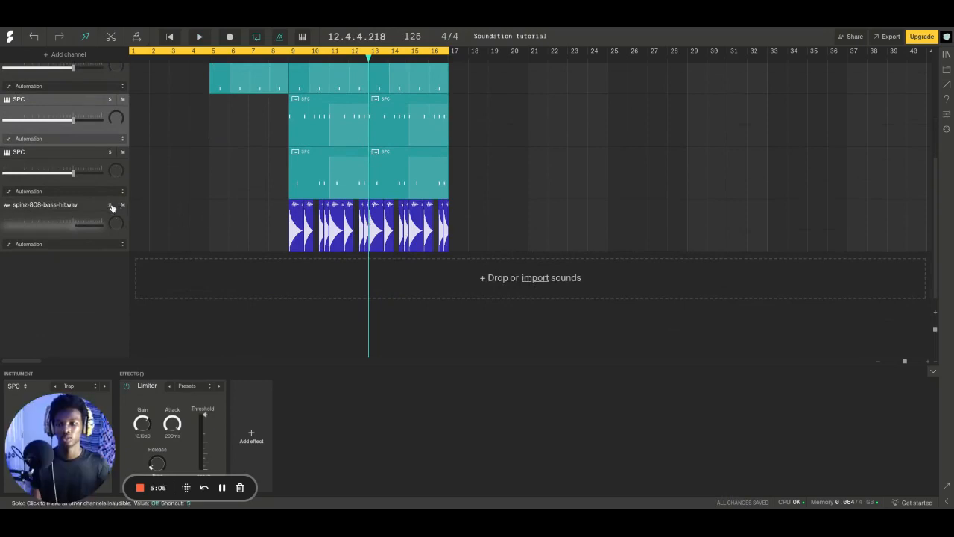
left_click(110, 205)
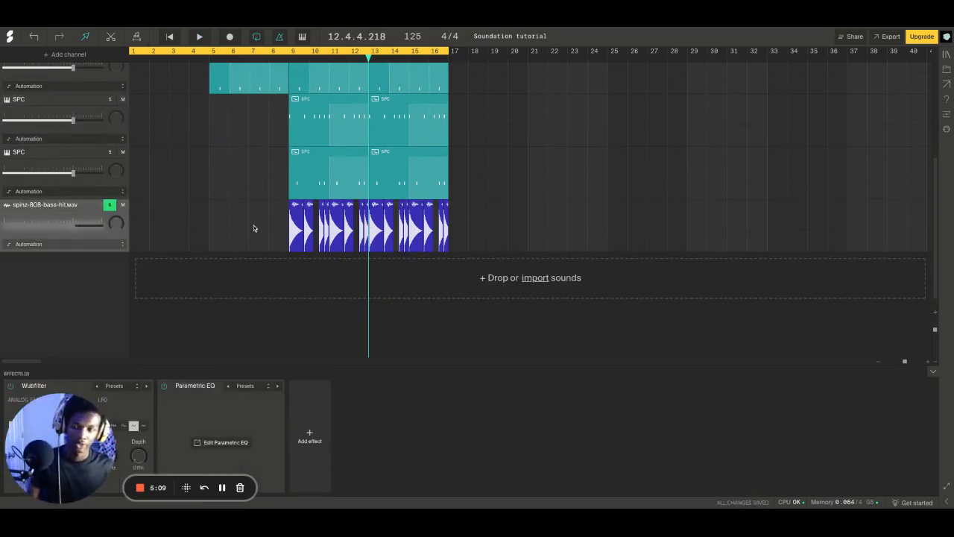
left_click(931, 364)
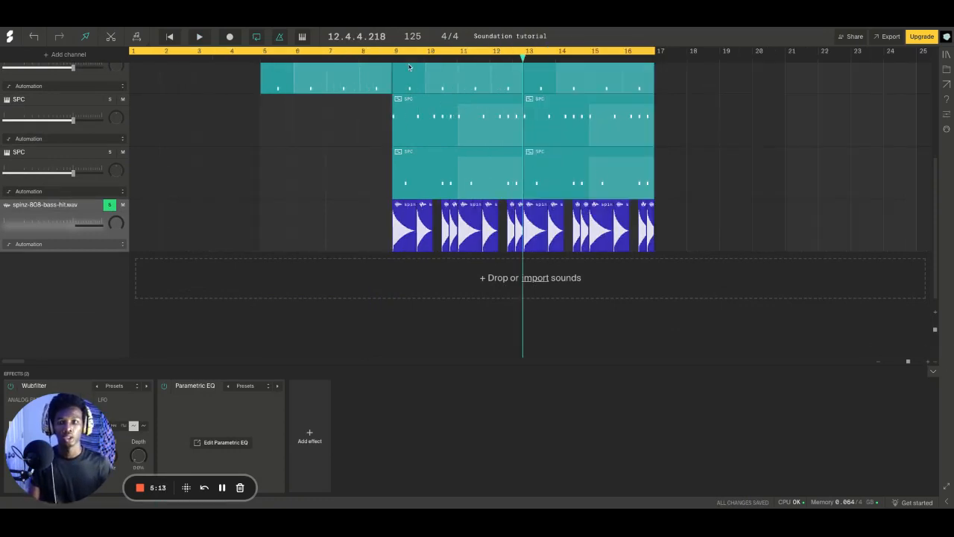
left_click(387, 56)
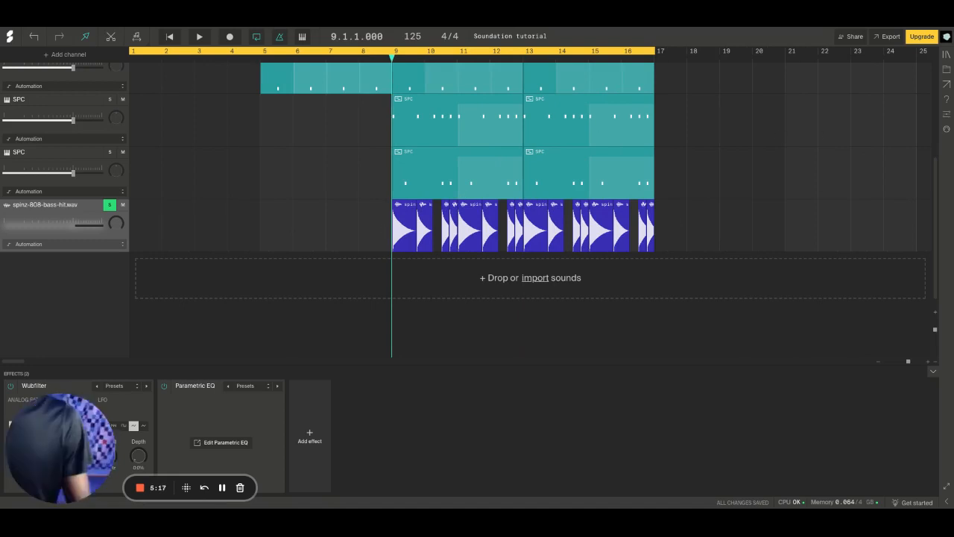
Search the loops and samples in the sound library for "808" and browse the bass samples
left_click(946, 54)
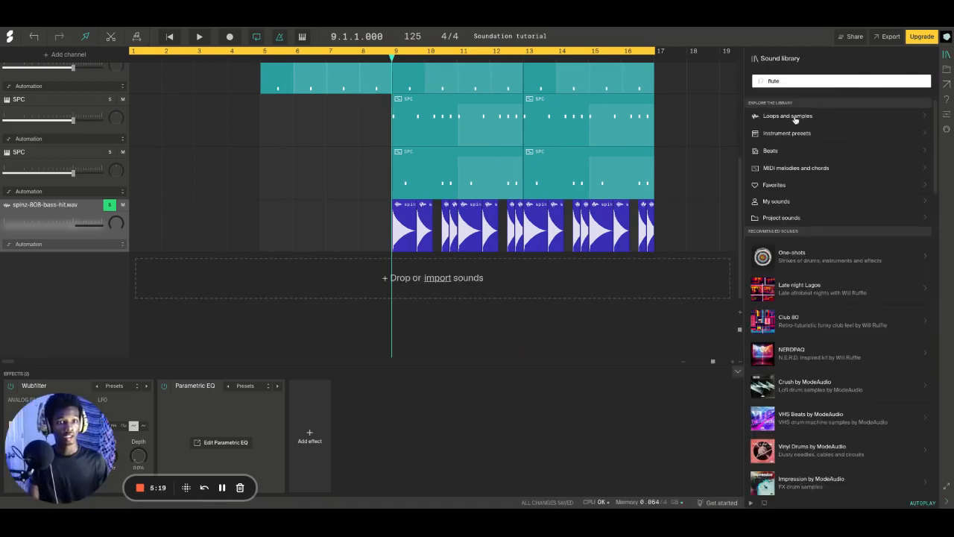
left_click(794, 117)
double_click(793, 81)
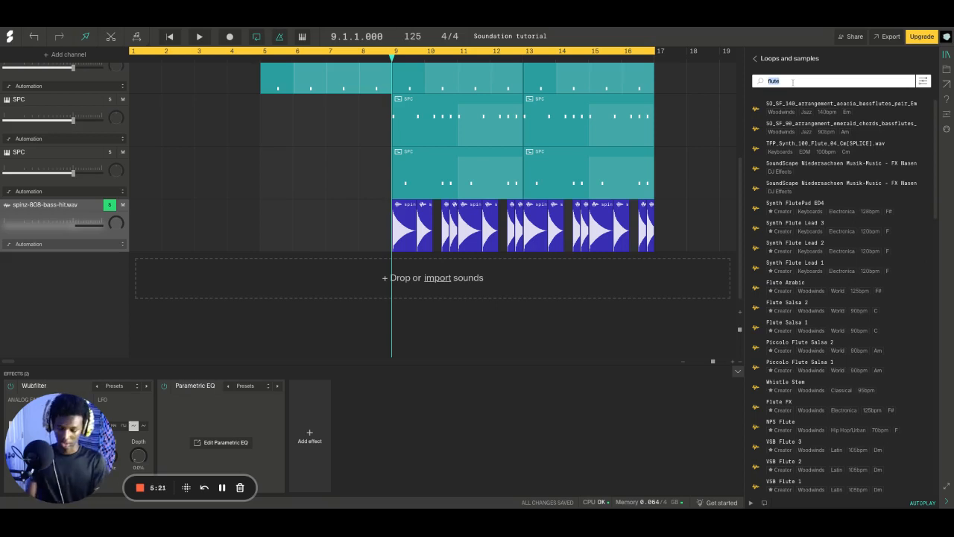
type("bass")
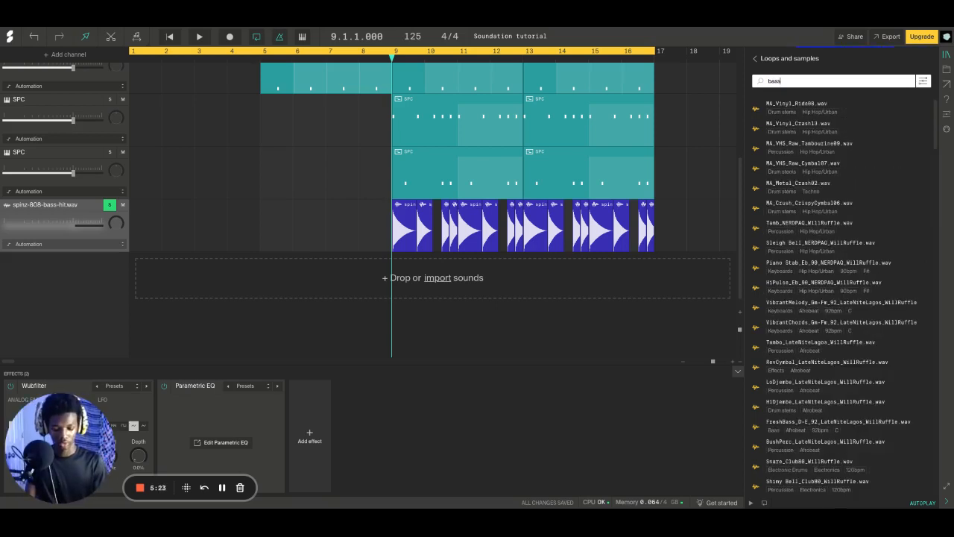
key("BackSpace")
type("8")
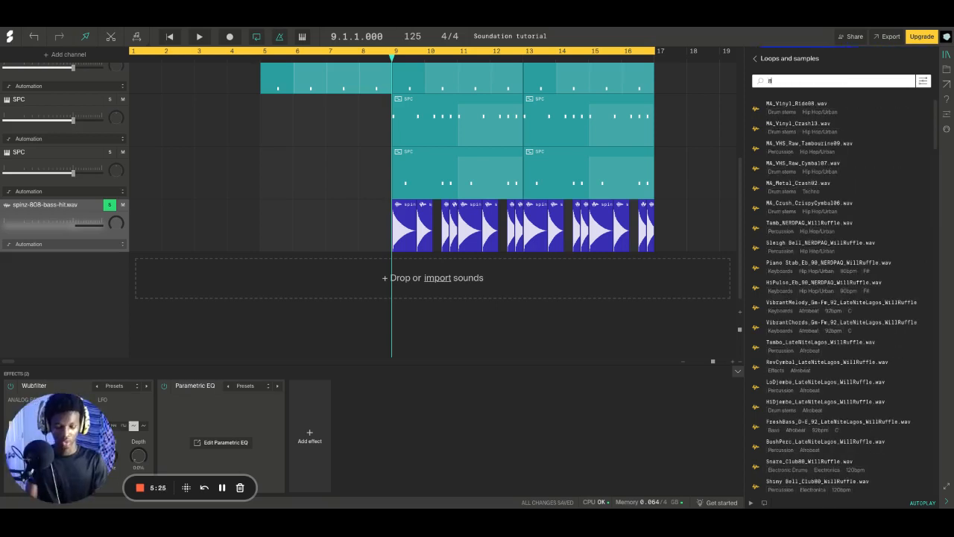
type("08")
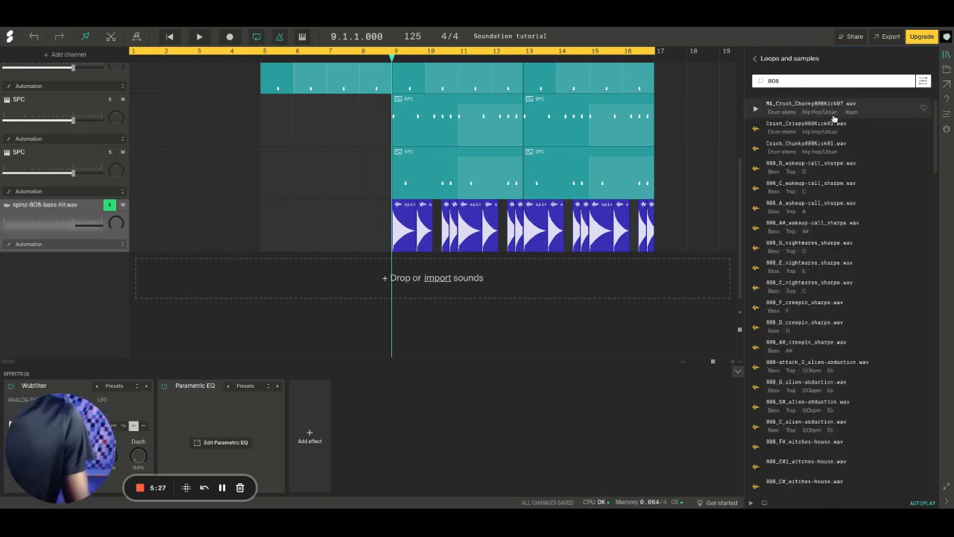
scroll(827, 184, "down", 1)
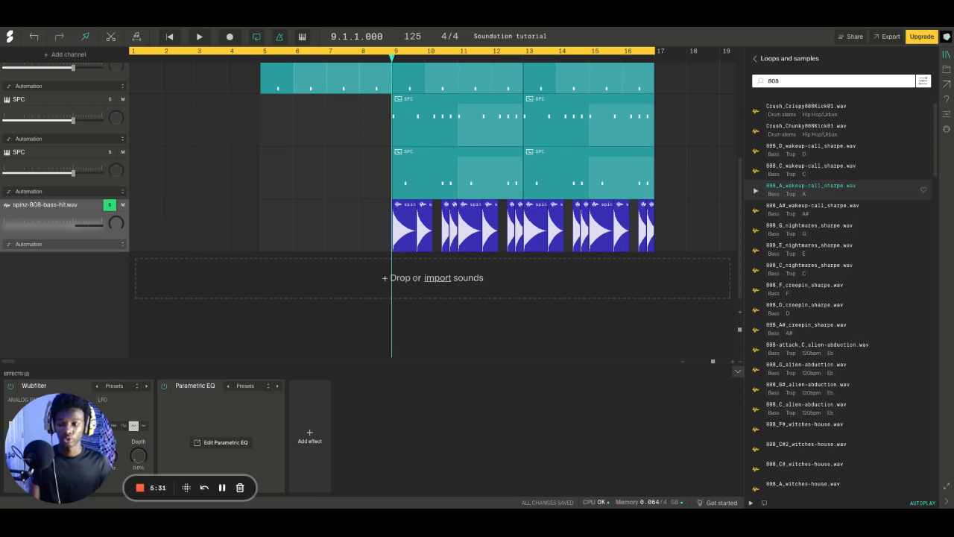
Add an audio channel, place 808_A_wakeup-call_sharpe.wav on it at bar 9 and start a short playback
left_click(144, 37)
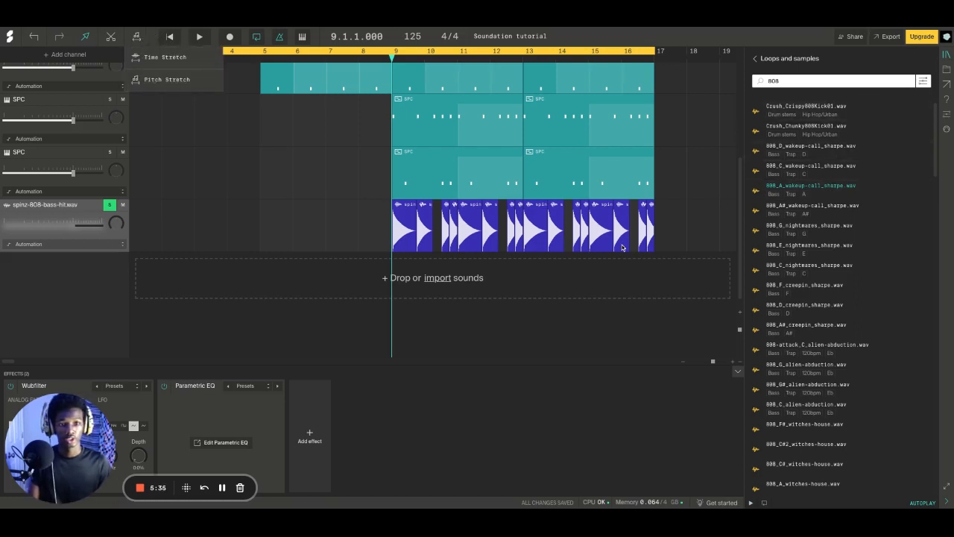
key("shift+a")
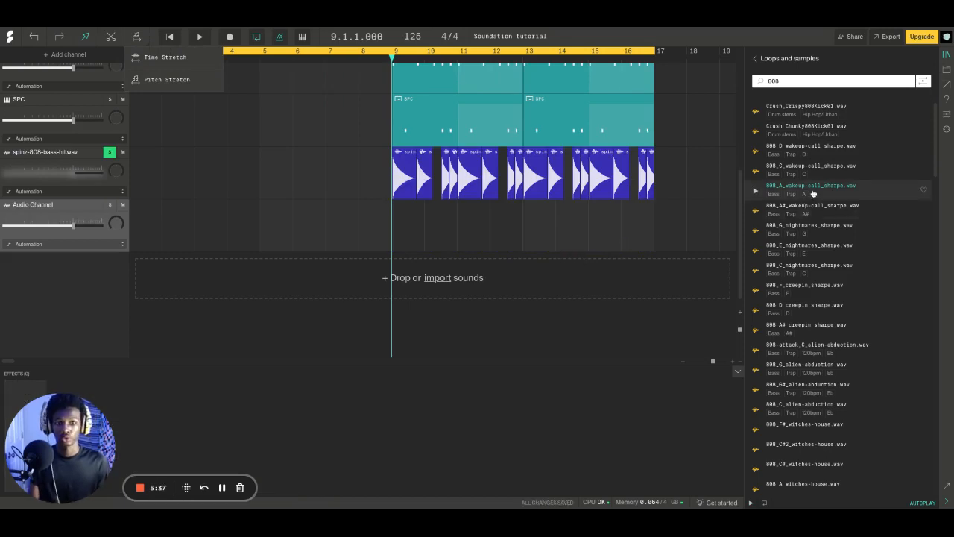
left_click_drag(806, 189, 395, 239)
key("space")
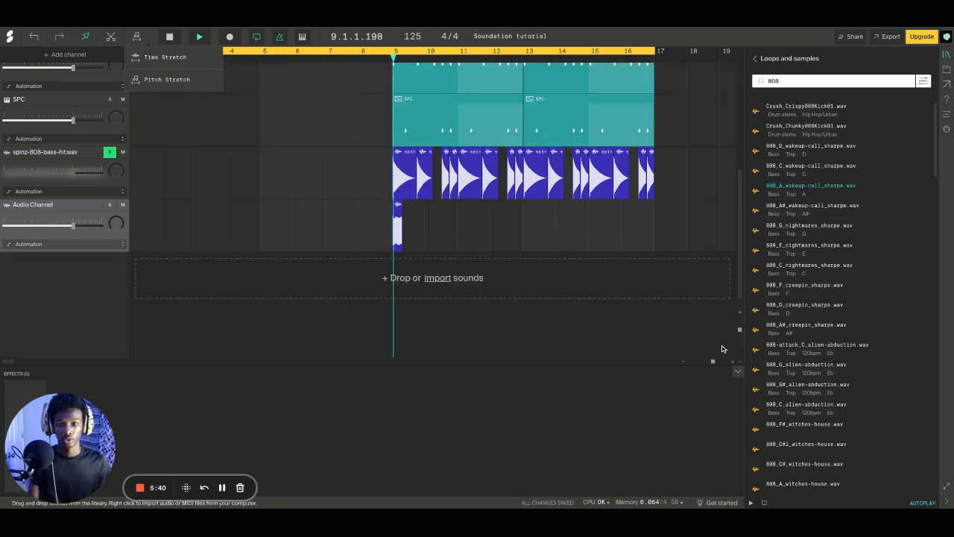
key("space")
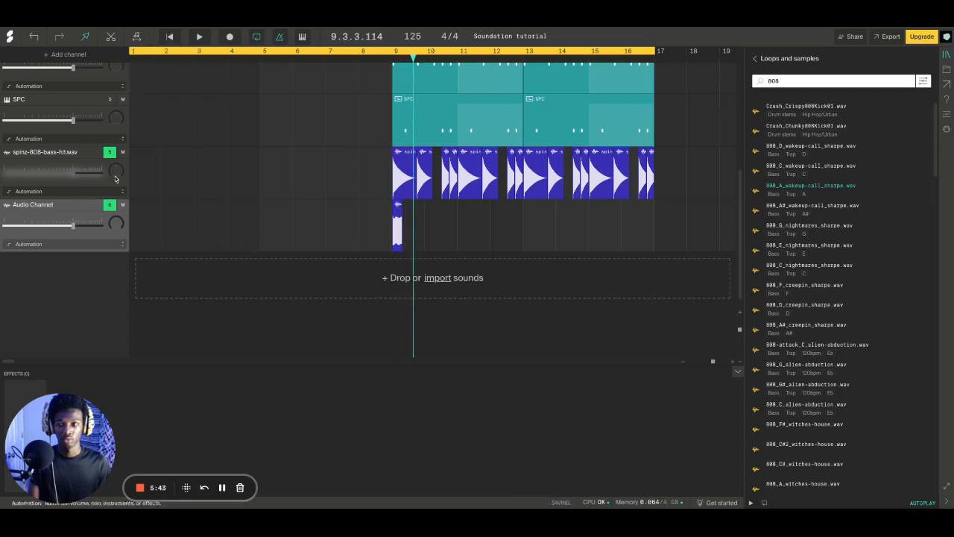
Mute the spinz-808-bass-hit.wav channel and play the 808 A sample with only the new audio channel soloed
left_click(122, 152)
key("space")
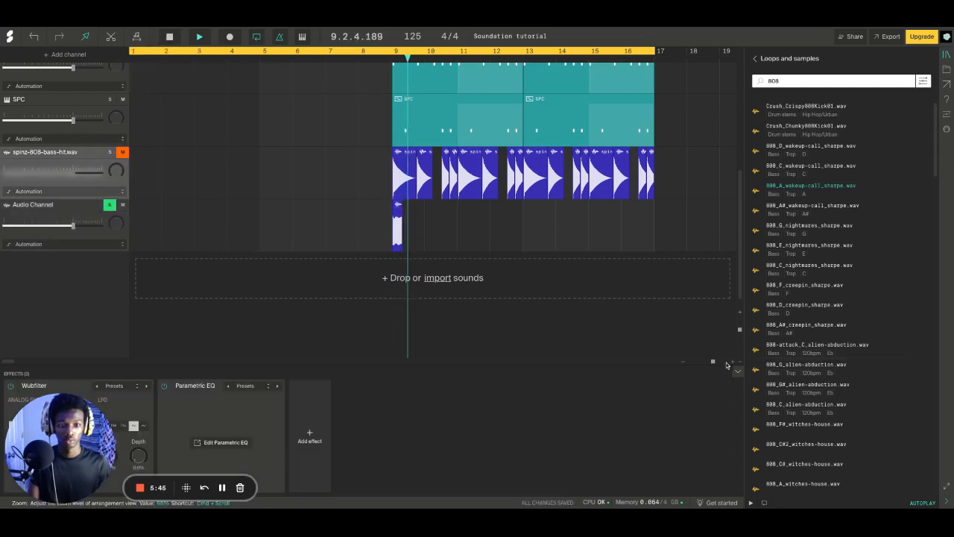
left_click(731, 362)
key("space")
key("space")
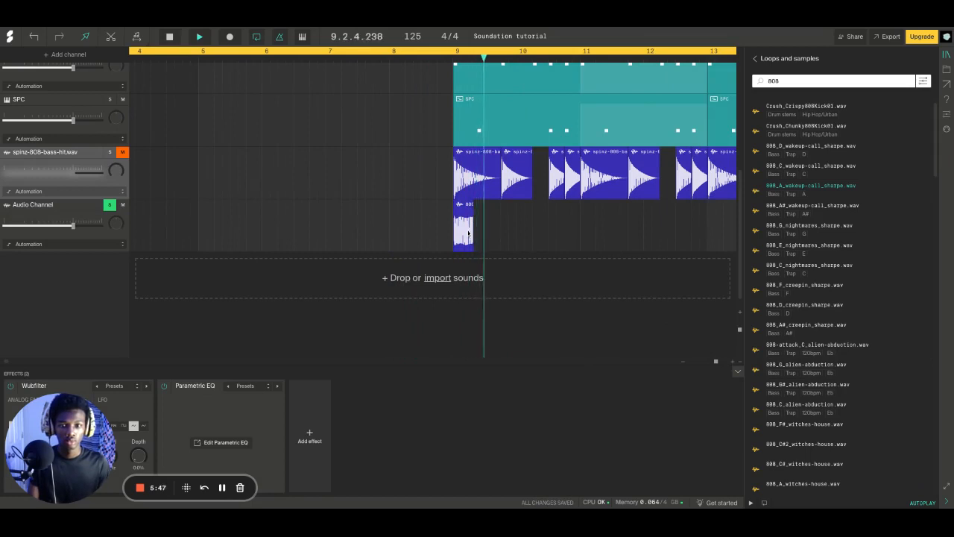
key("space")
Replace the 808 A clip with 808_C_wakeup-call_sharpe.wav at bar 9 and play it back
left_click(468, 234)
key("Delete")
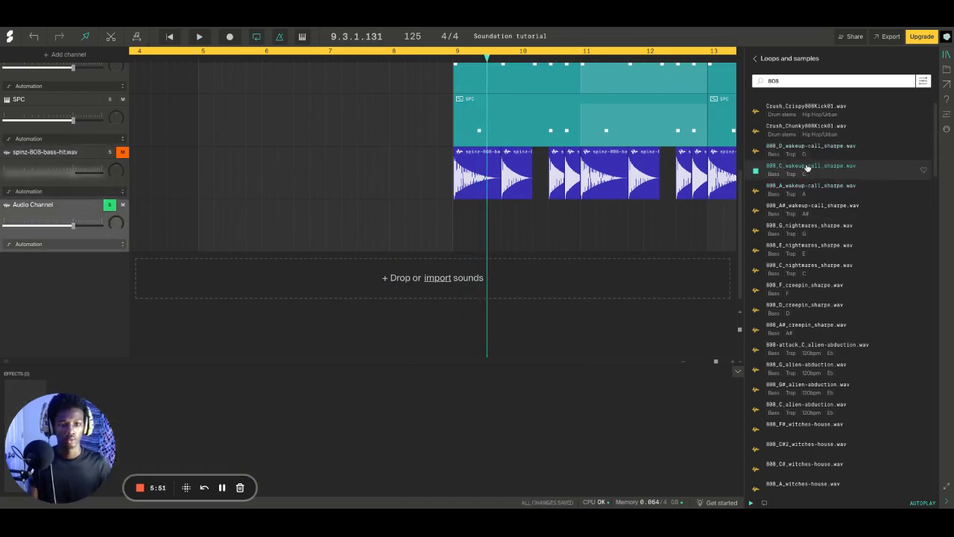
left_click_drag(806, 166, 463, 237)
key("space")
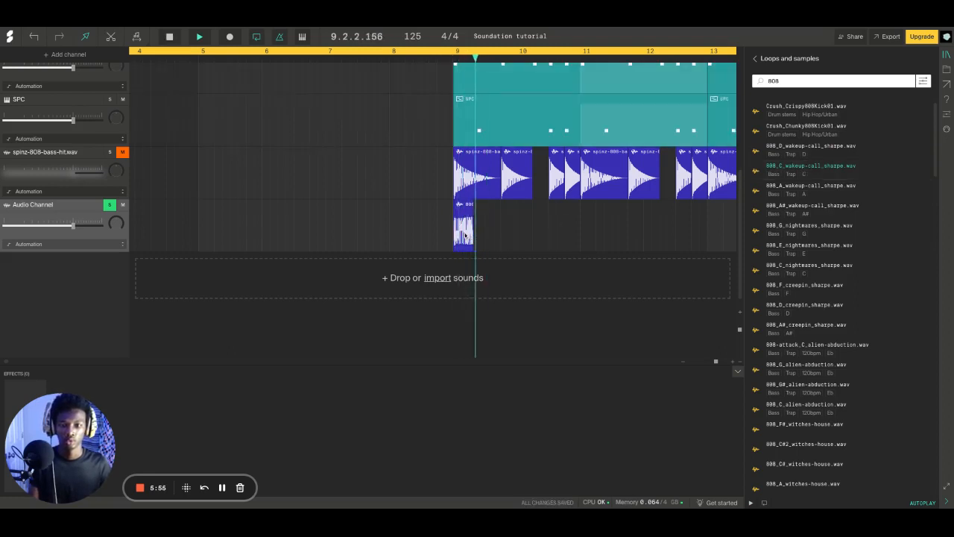
key("space")
key("space")
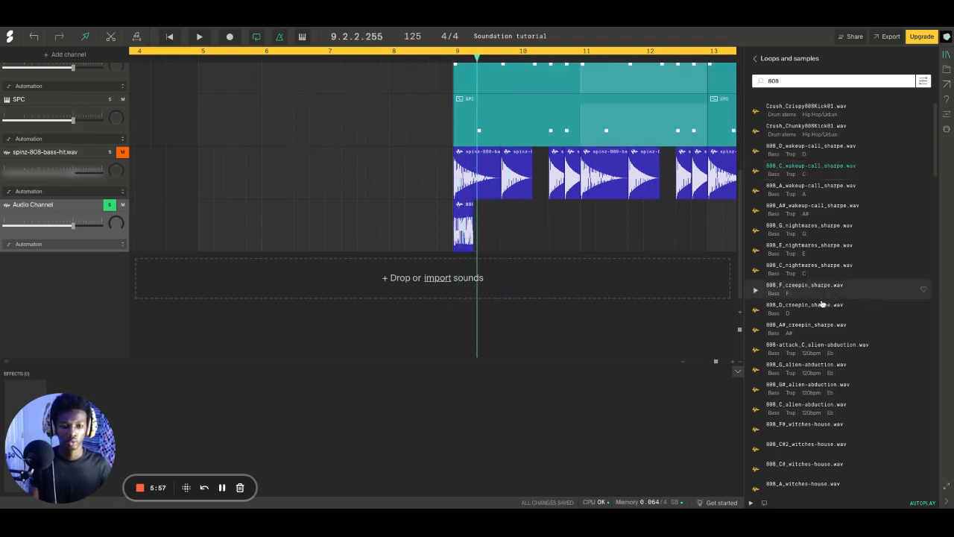
Preview 808_D_creepin_sharpe.wav, and use Pitch Stretch to shorten the 808 C clip to about a tenth of a bar
left_click(817, 306)
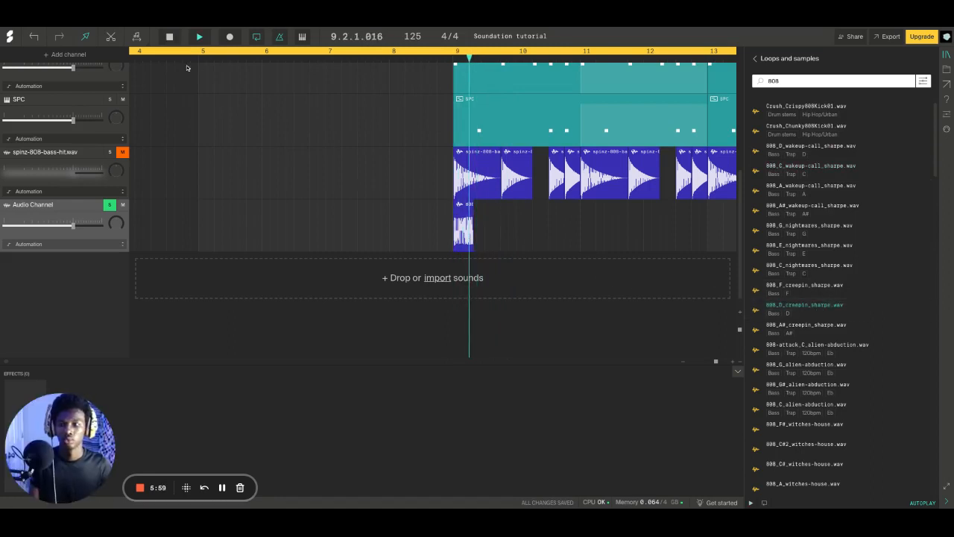
left_click(136, 36)
left_click(157, 79)
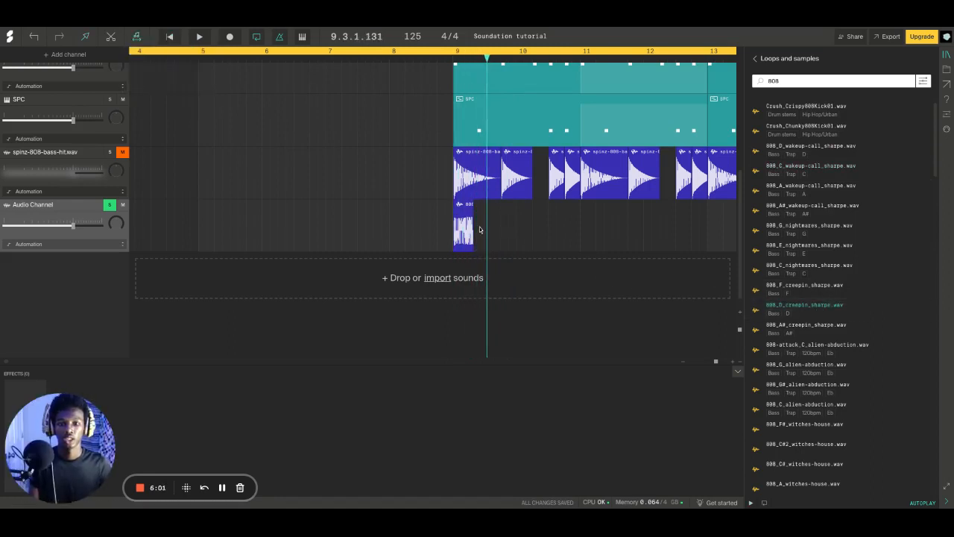
left_click_drag(474, 228, 461, 231)
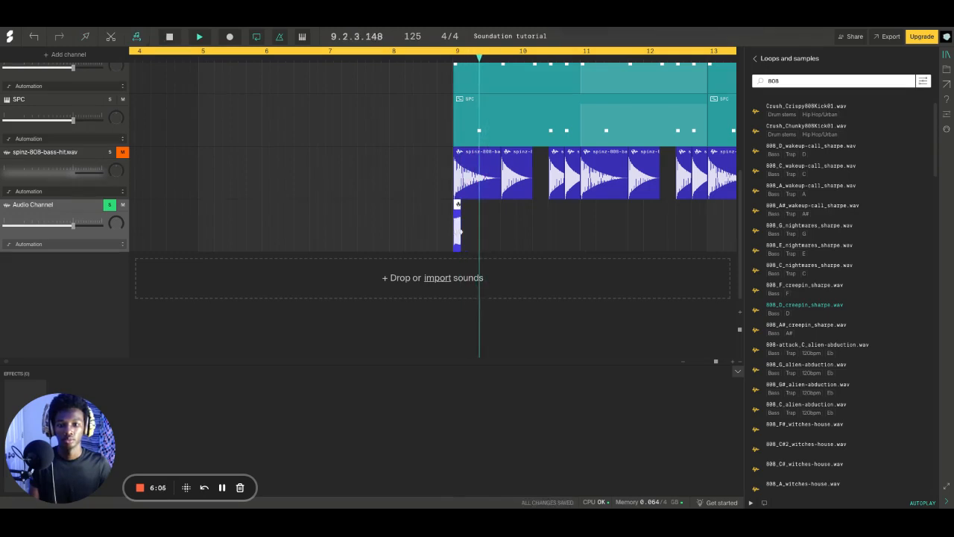
key("space")
key("space")
Pitch-stretch the 808 C clip to about 0.9 bar and again to about 0.6 bar, playing back each length
key("space")
key("ctrl+z")
key("space")
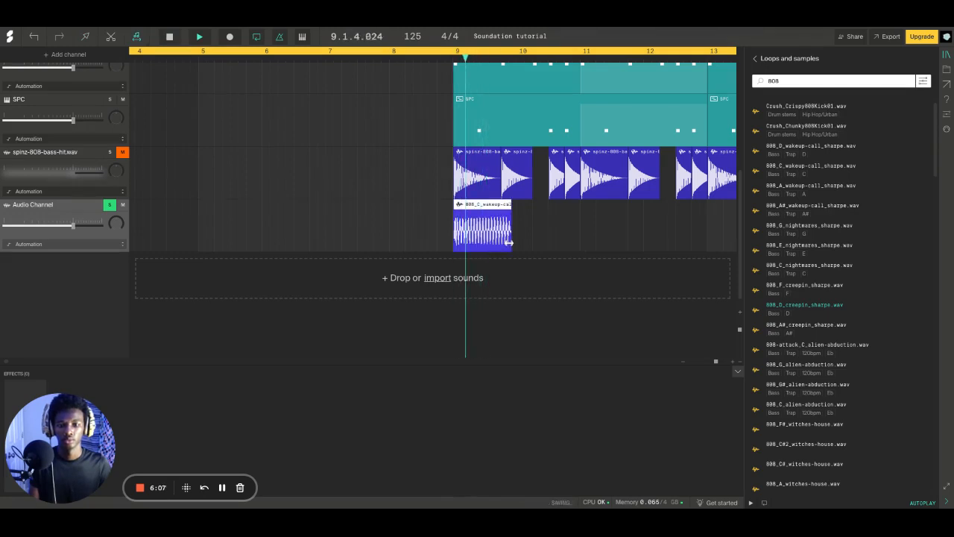
key("space")
key("space")
left_click_drag(511, 243, 491, 244)
key("space")
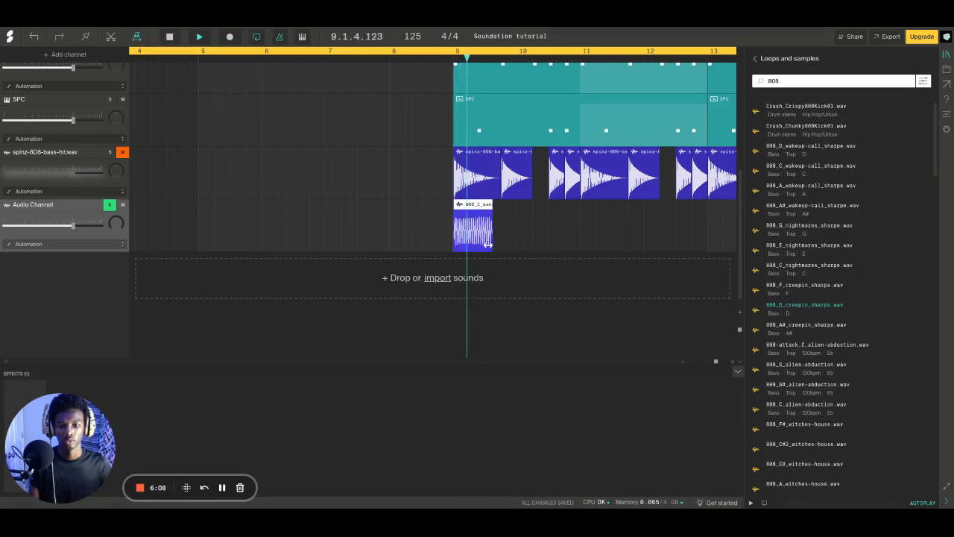
key("space")
key("space")
key("space")
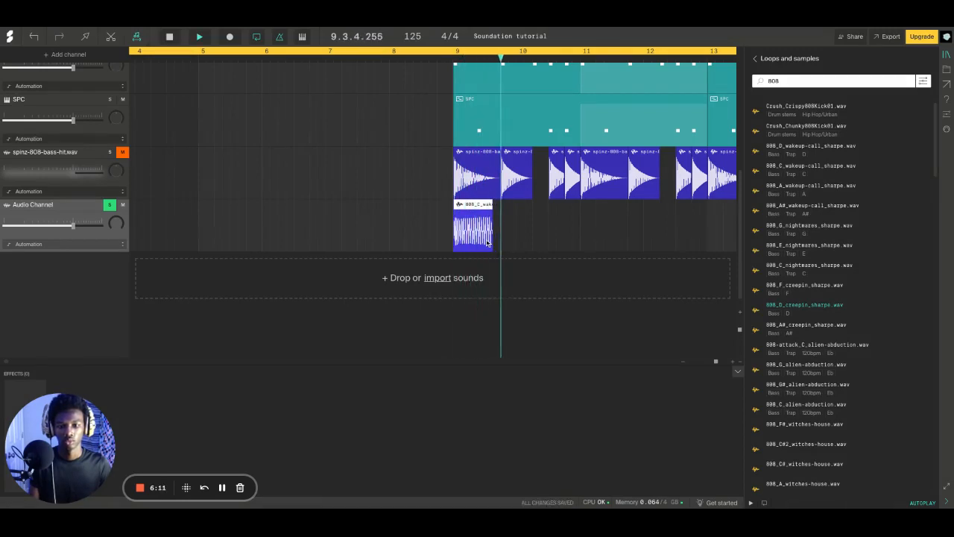
Stop playback, delete the test clip from the new audio channel and close the sound library
key("space")
key("Delete")
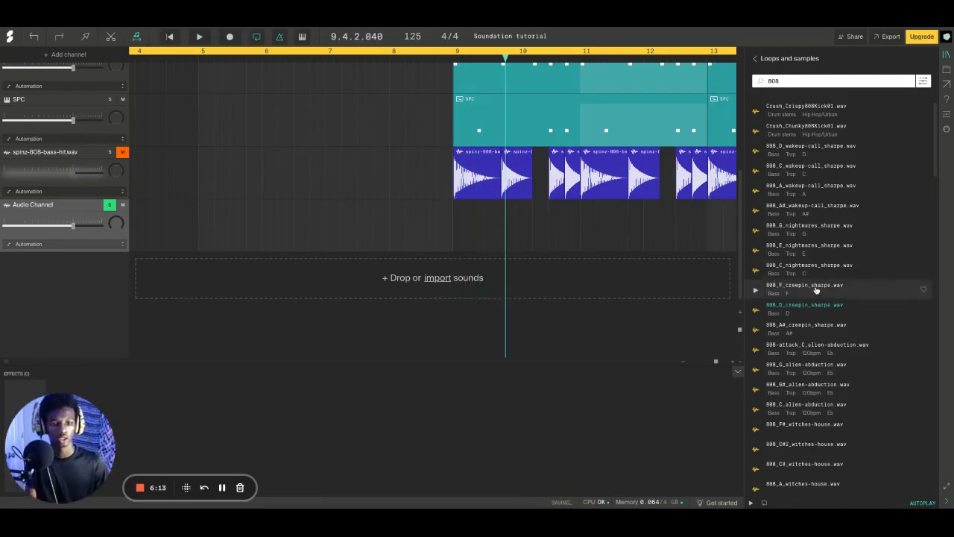
scroll(836, 302, "down", 2)
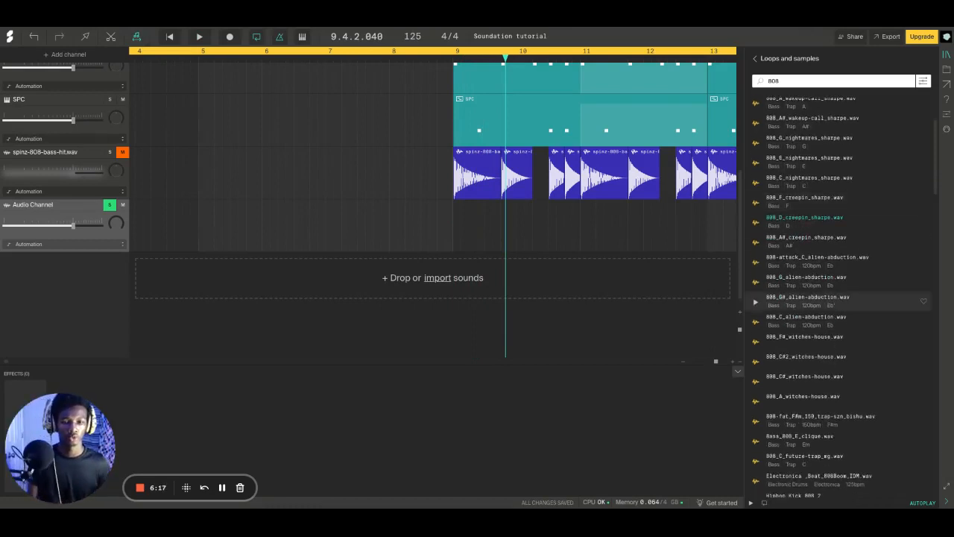
left_click(947, 55)
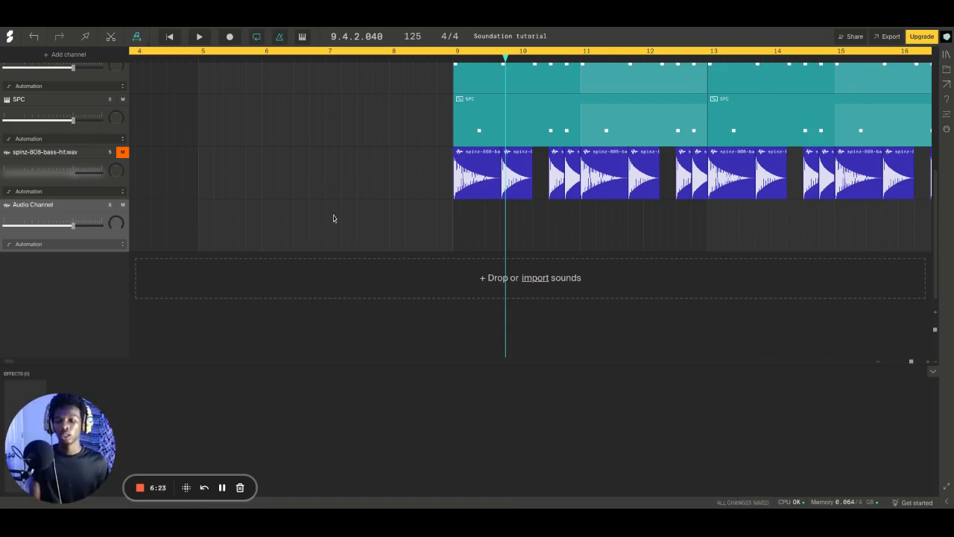
Unmute and solo the spinz-808-bass-hit.wav channel and play its 808 pattern from bar 9
left_click(876, 362)
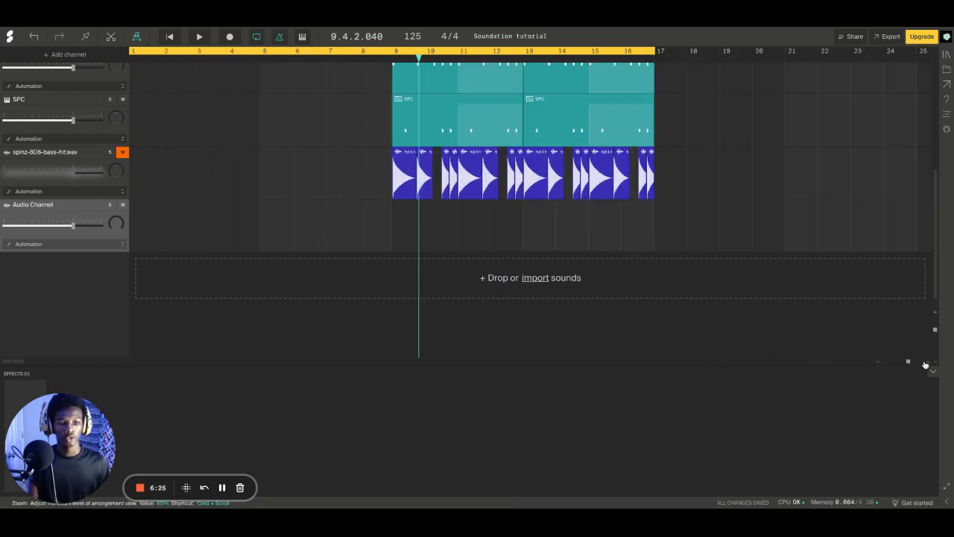
left_click(924, 362)
left_click(552, 175)
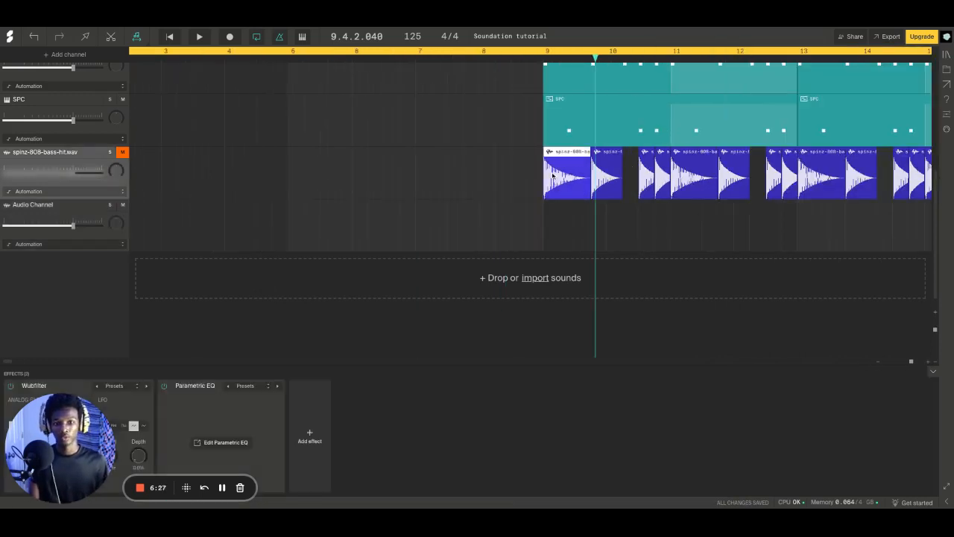
left_click(542, 54)
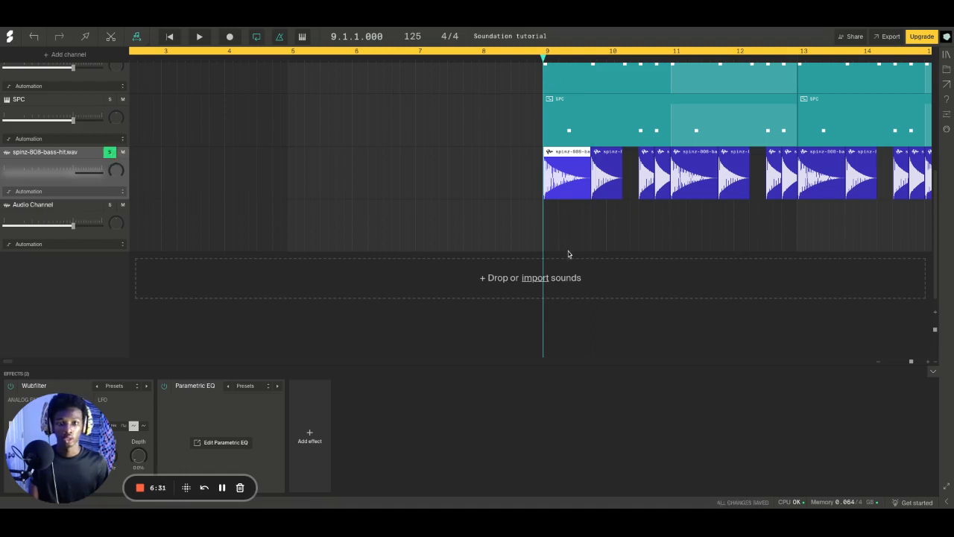
key("space")
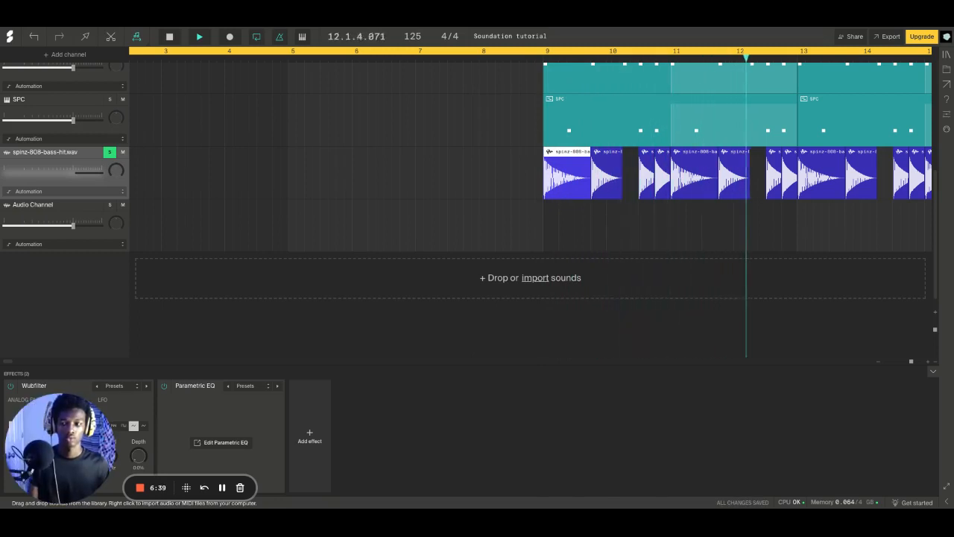
key("space")
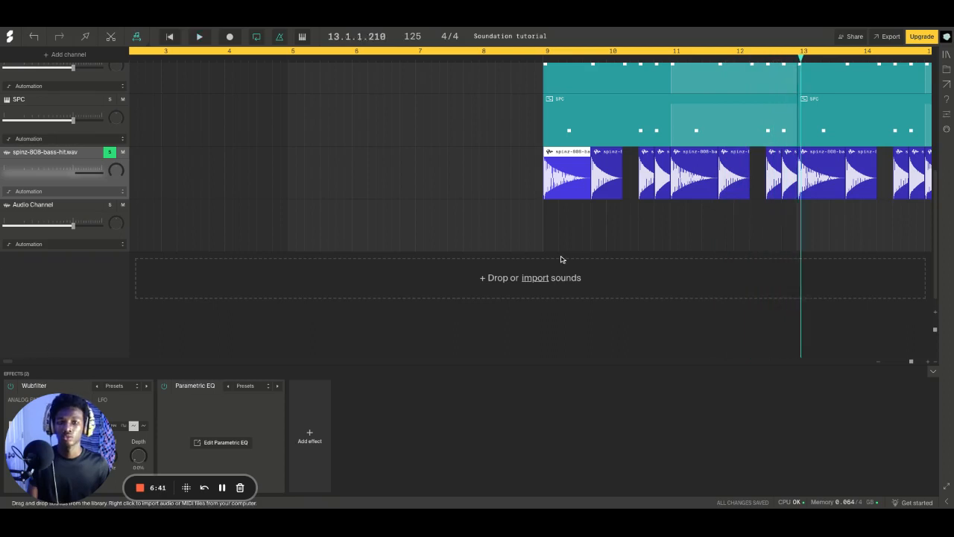
Add the second SPC channel to the 808 bass channel's solo and play both patterns together
scroll(561, 257, "up", 3)
left_click(599, 158)
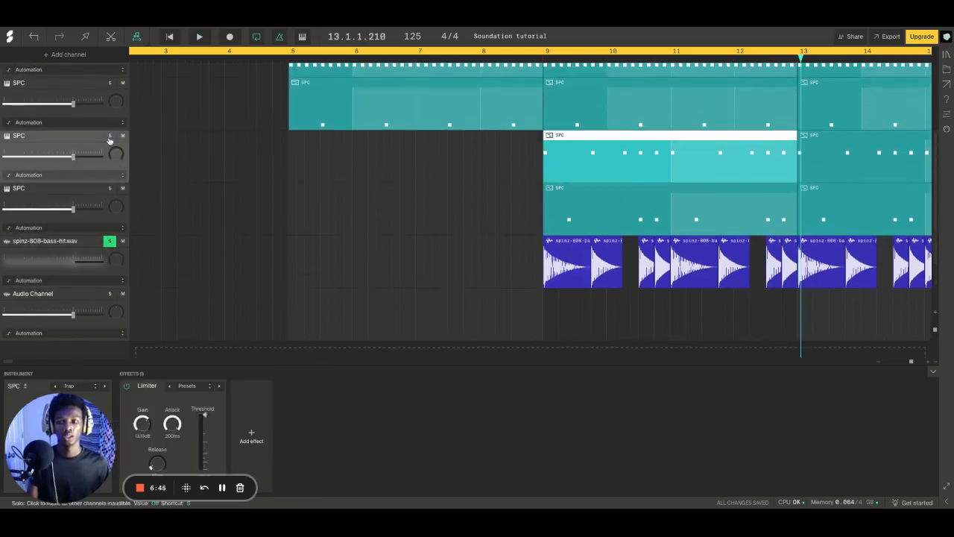
key("space")
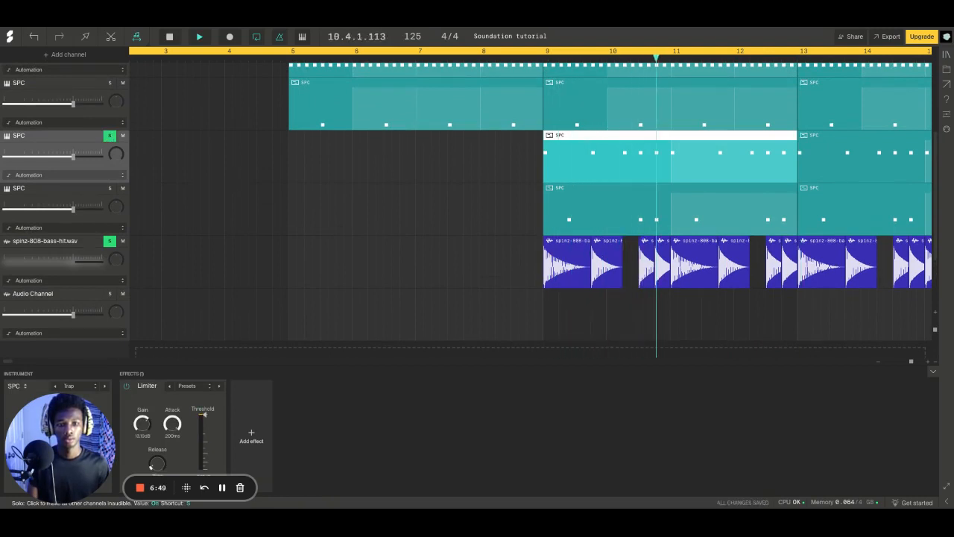
Stop playback and clear the solo on the second SPC channel and the spinz-808-bass-hit.wav channel
key("space")
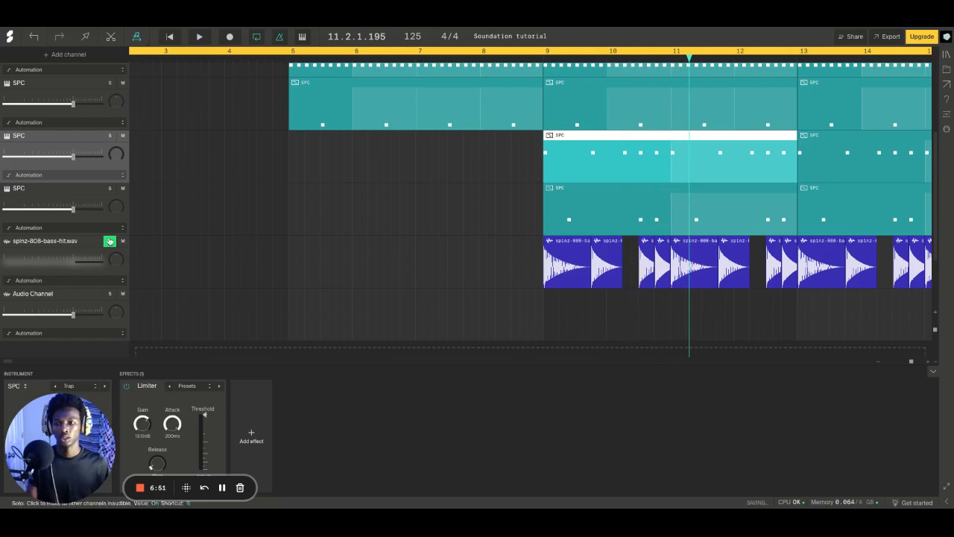
left_click(110, 241)
left_click(879, 362)
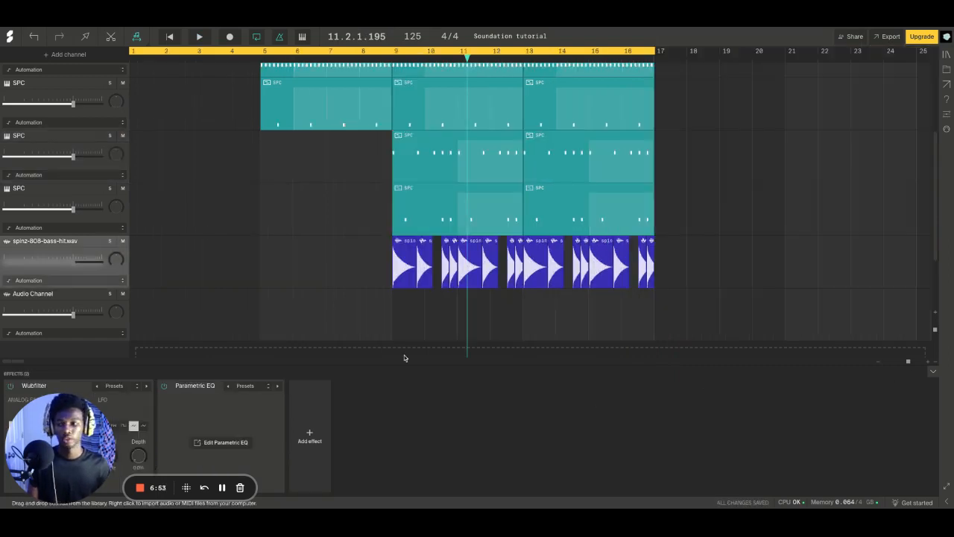
Delete the empty Audio Channel below the 808 bass channel
left_click(81, 307)
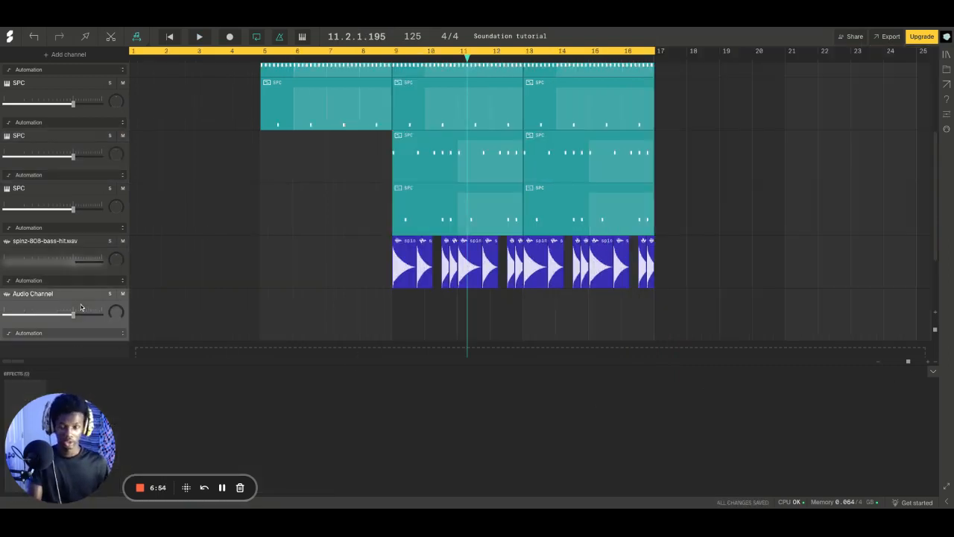
key("Delete")
scroll(168, 293, "down", 4)
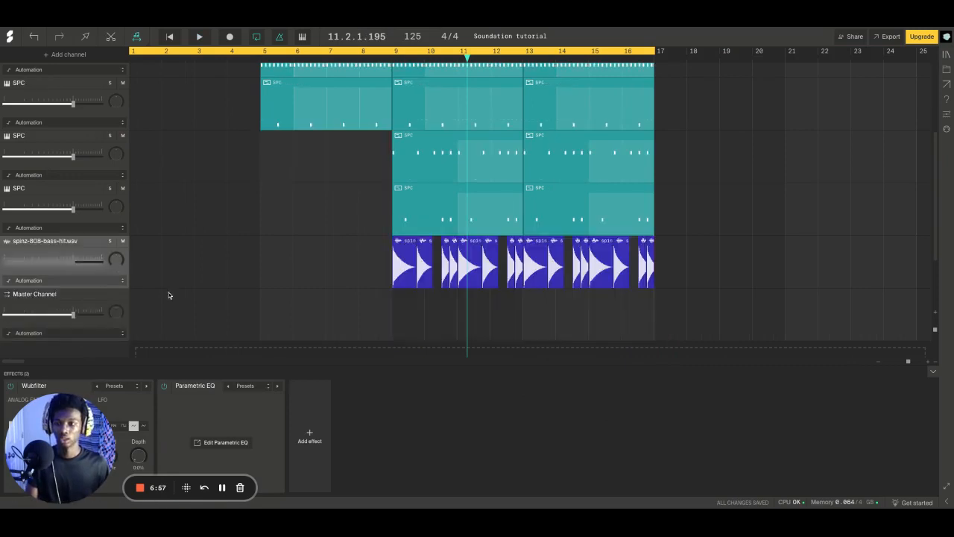
Add a Wubfilter effect to the Master Channel
left_click(86, 228)
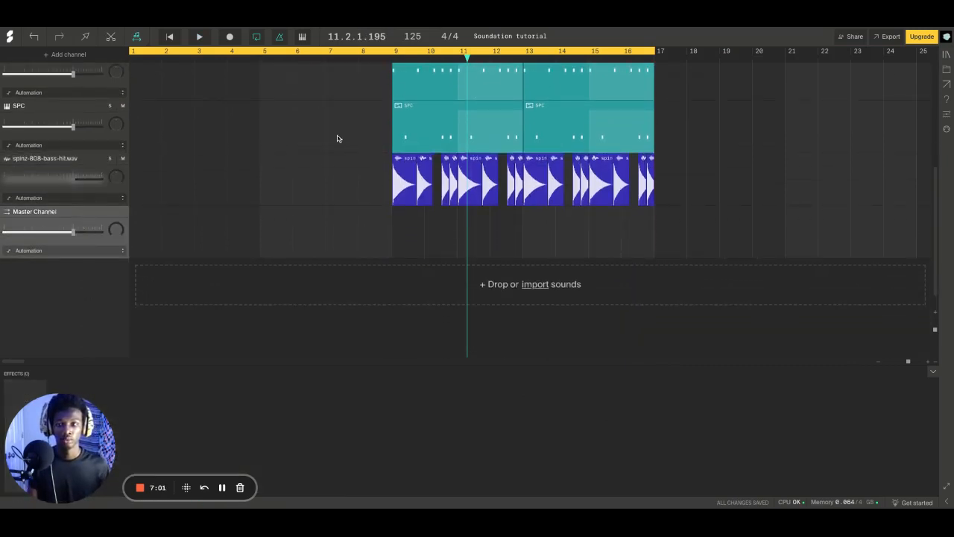
left_click_drag(72, 443, 725, 433)
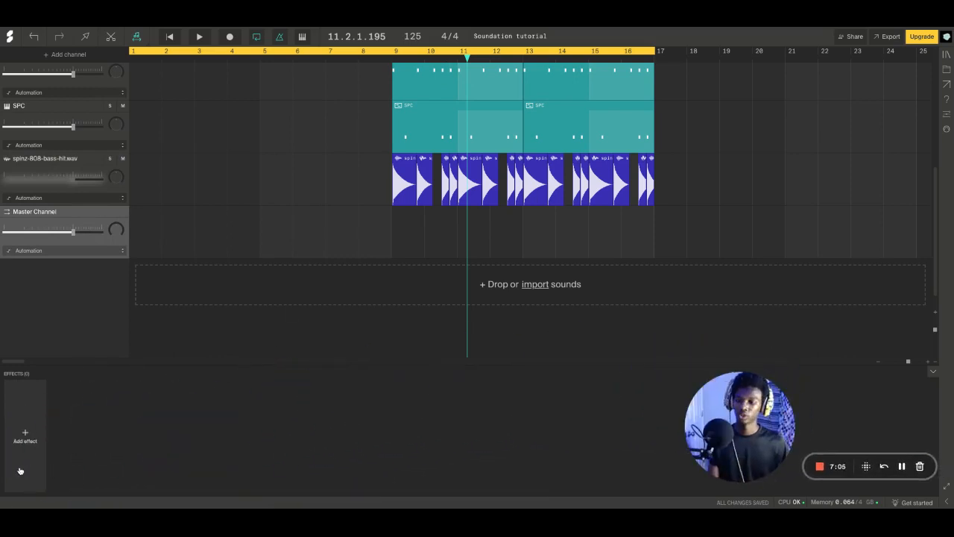
left_click(25, 436)
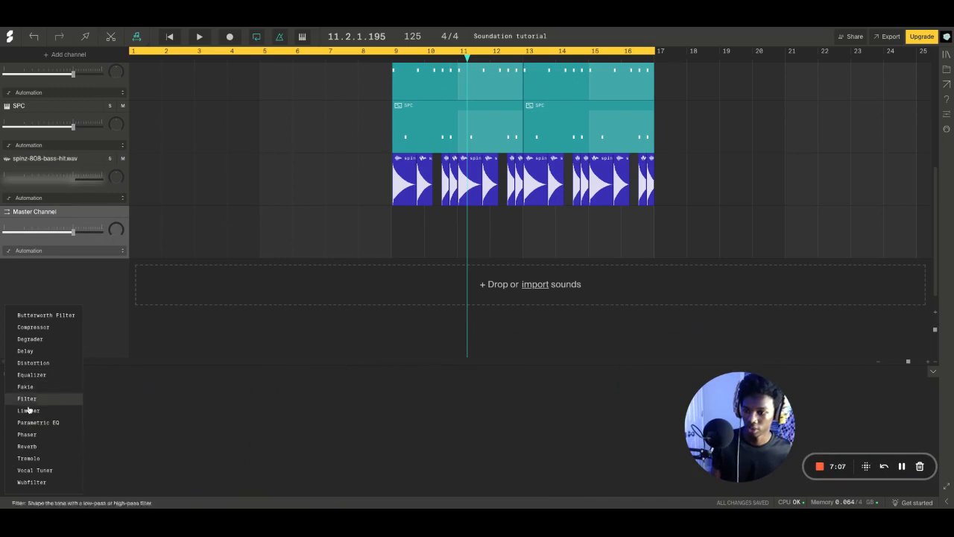
left_click(66, 482)
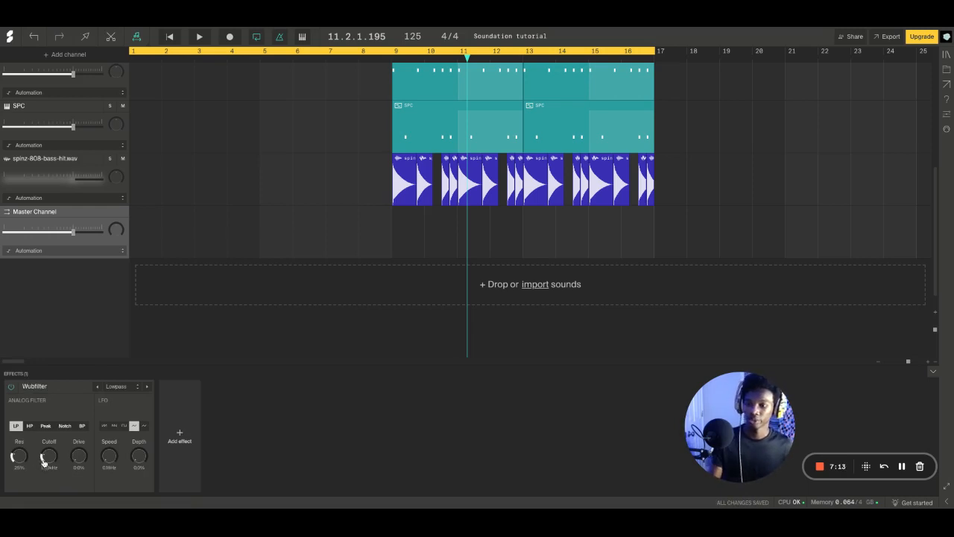
Show the Wubfilter Cutoff automation on the Master Channel and add a starting point near bar 1 at about 1.1 kHz
left_click(116, 250)
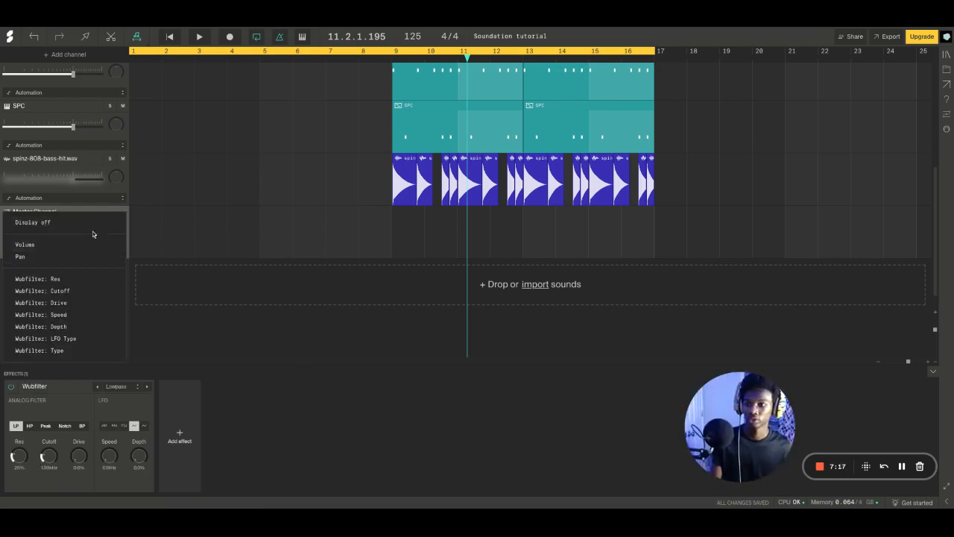
left_click(58, 291)
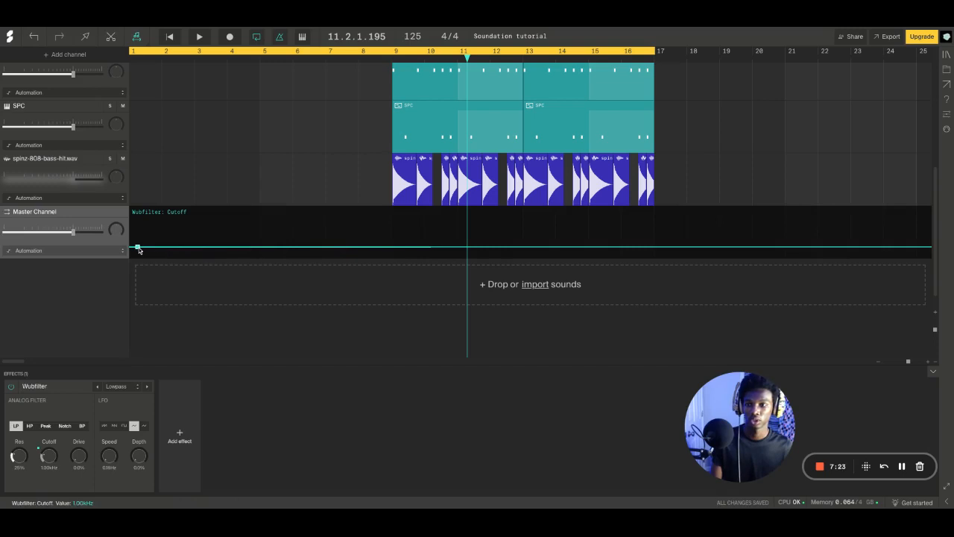
mouse_move(137, 247)
left_mouse_down()
mouse_move(137, 206)
mouse_move(138, 246)
left_mouse_up()
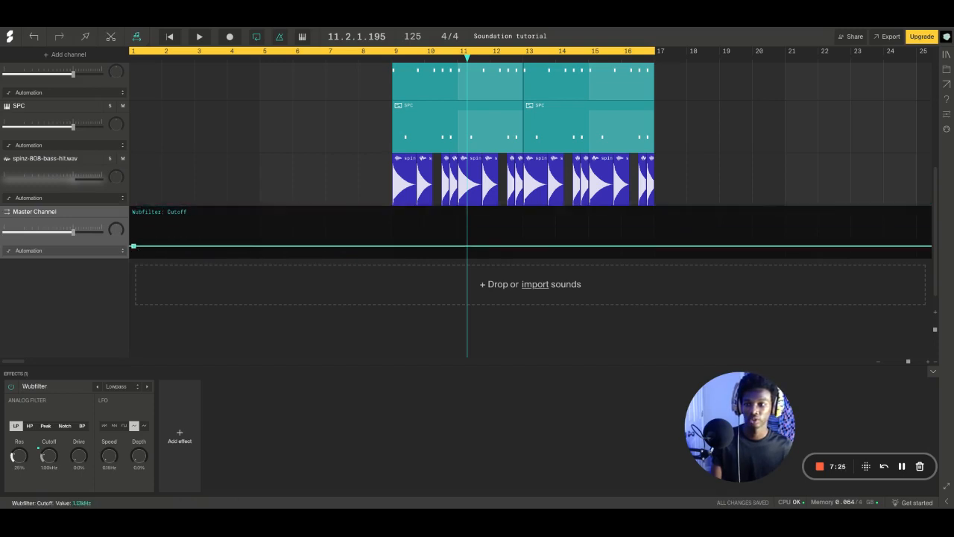
Play the filtered beat, raise the starting cutoff point to 20 kHz, and add more 20 kHz points at bar 9 and within bar 12
key("space")
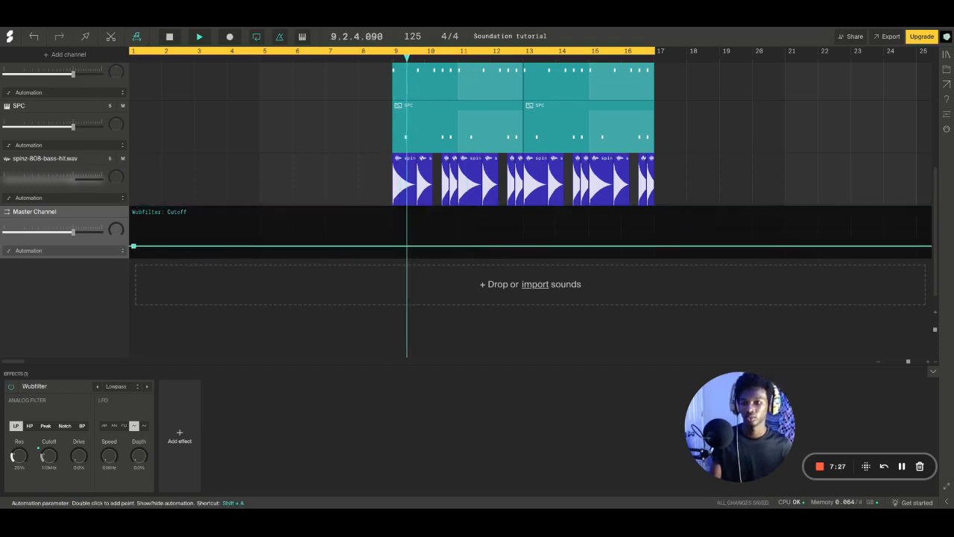
key("space")
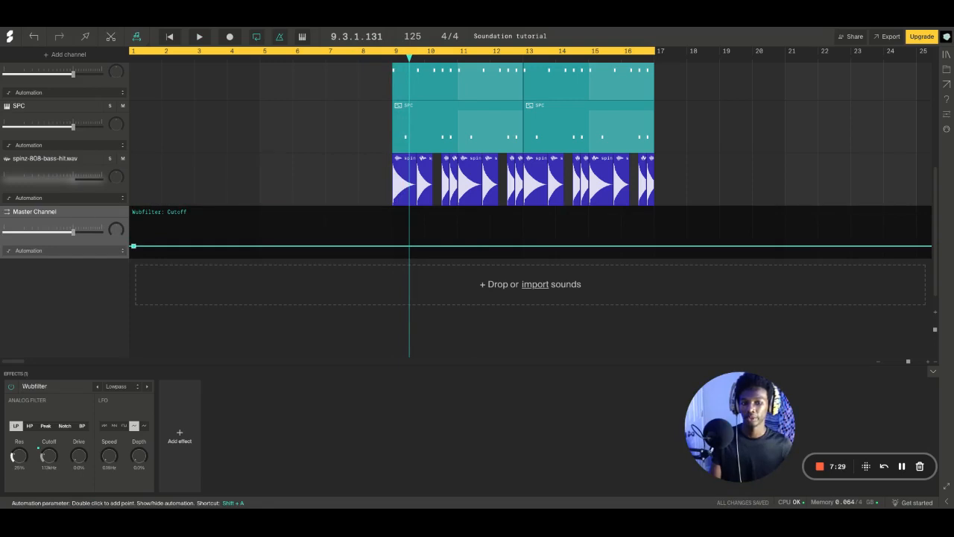
left_click_drag(138, 245, 138, 206)
key("space")
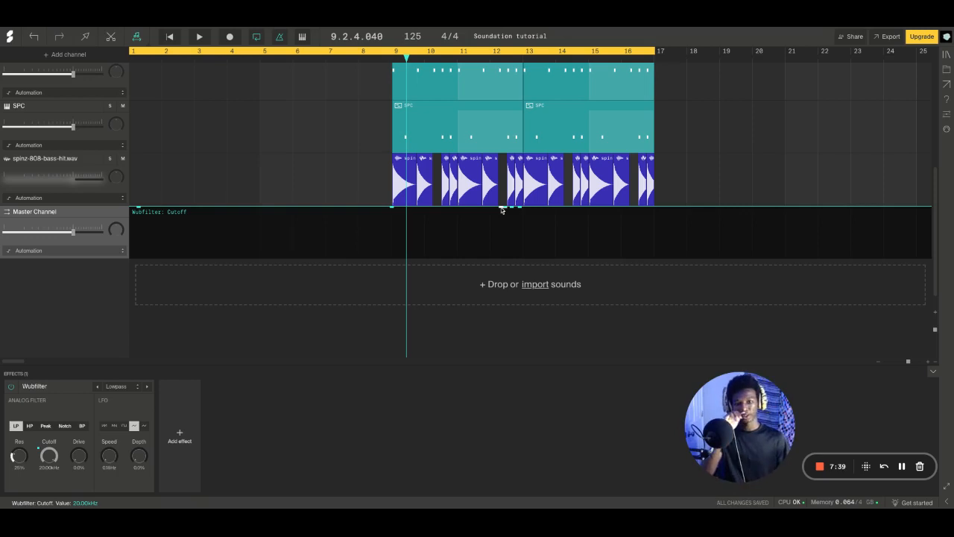
Lower the last cutoff point to about 20 Hz just after bar 13 and play the sweep from bar 12
left_click(531, 60)
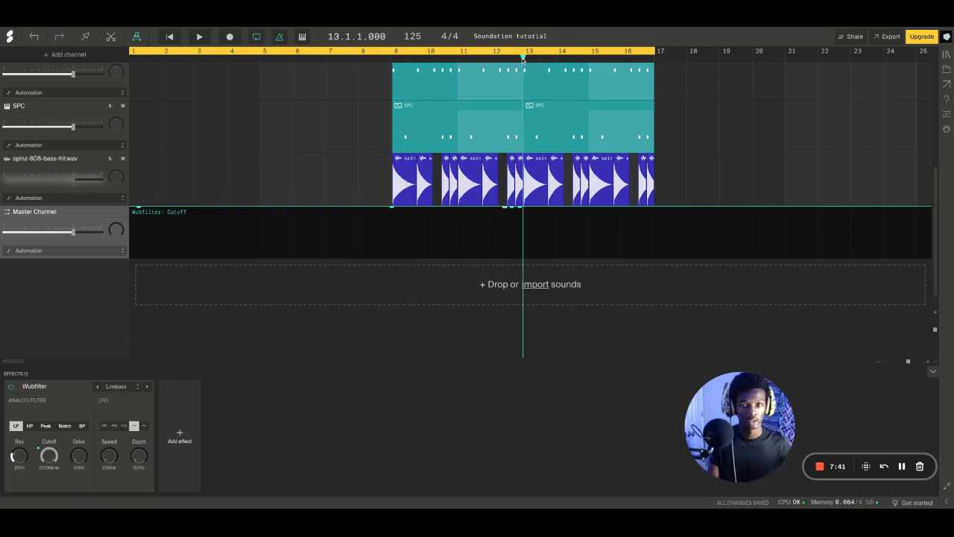
left_click(505, 60)
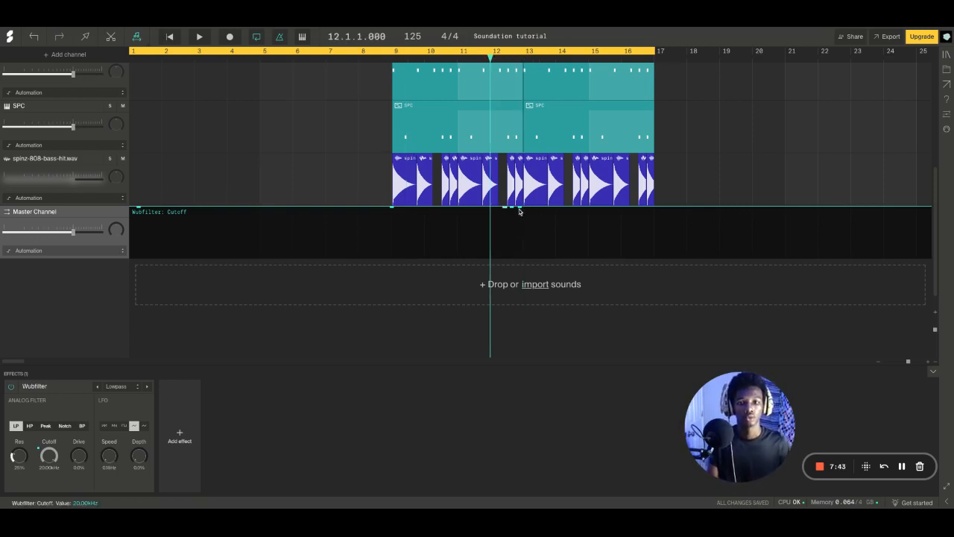
left_click_drag(519, 212, 528, 260)
key("space")
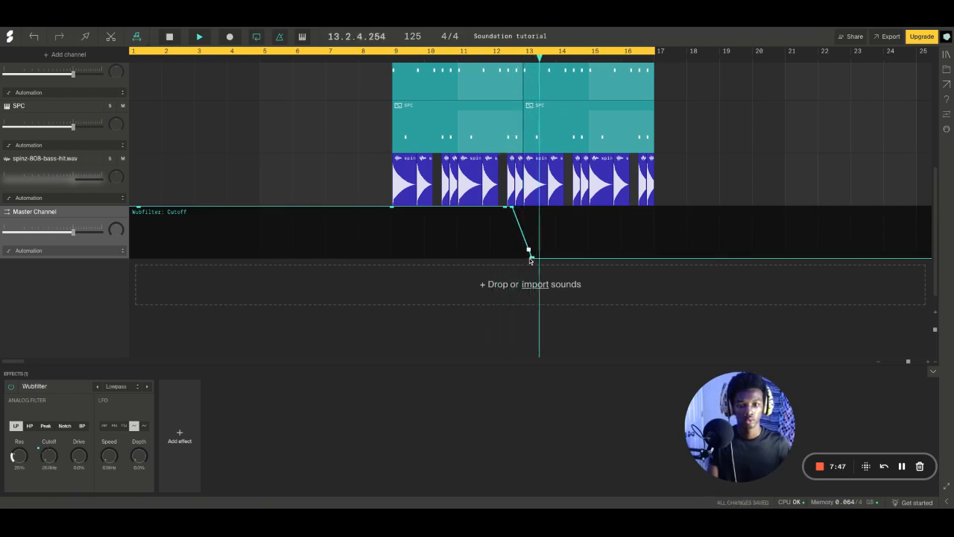
key("space")
Shape the cutoff into two dips, starting at bar 13 with a peak between them and returning to 20 kHz mid-bar, and play it
left_click_drag(530, 261, 522, 258)
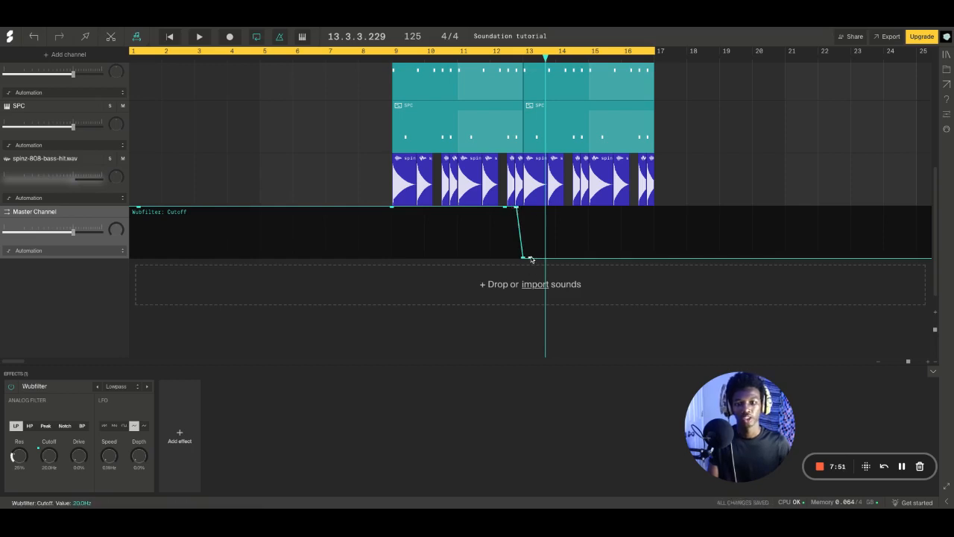
left_click_drag(529, 258, 543, 207)
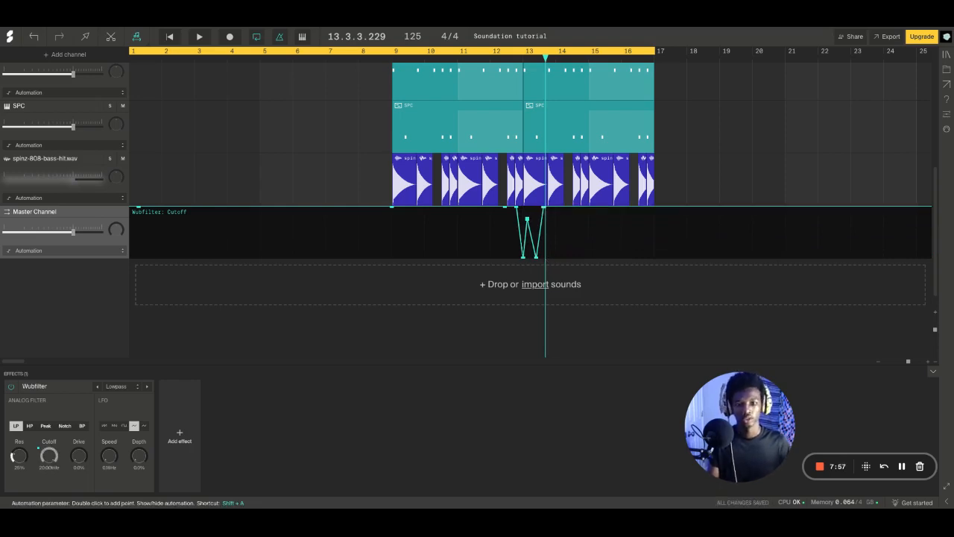
key("space")
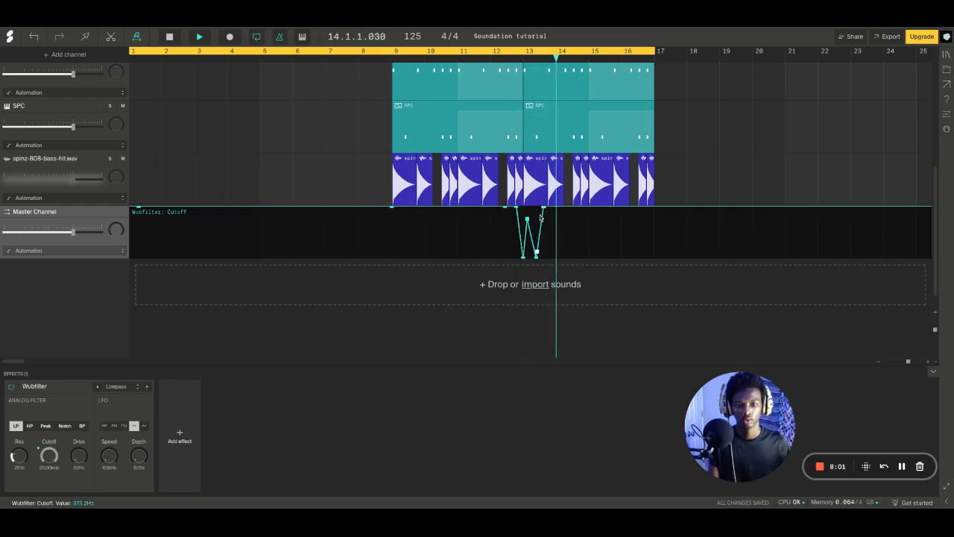
key("space")
Move the cutoff peak to the start of bar 13 at 20 kHz and shift the second low point earlier, to about beat 13.2
left_click(928, 362)
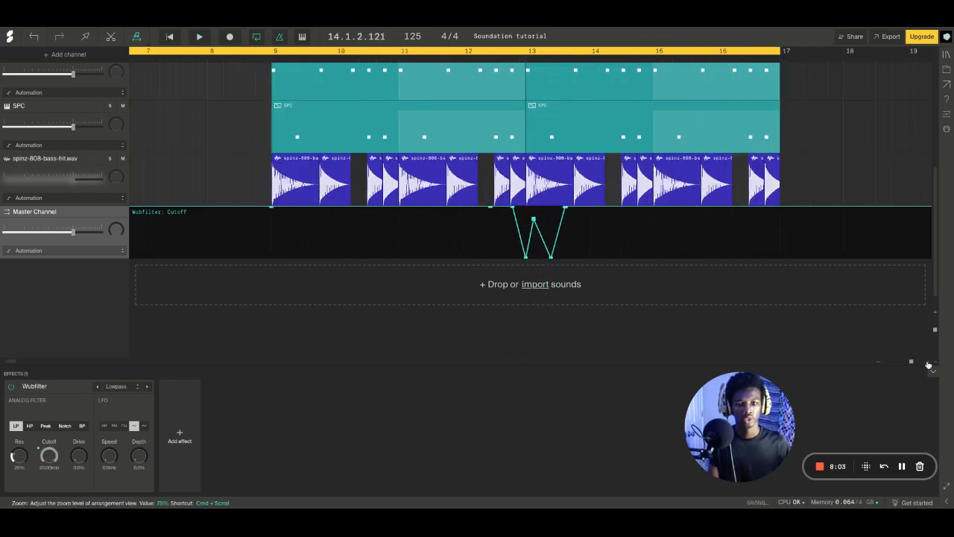
left_click(928, 362)
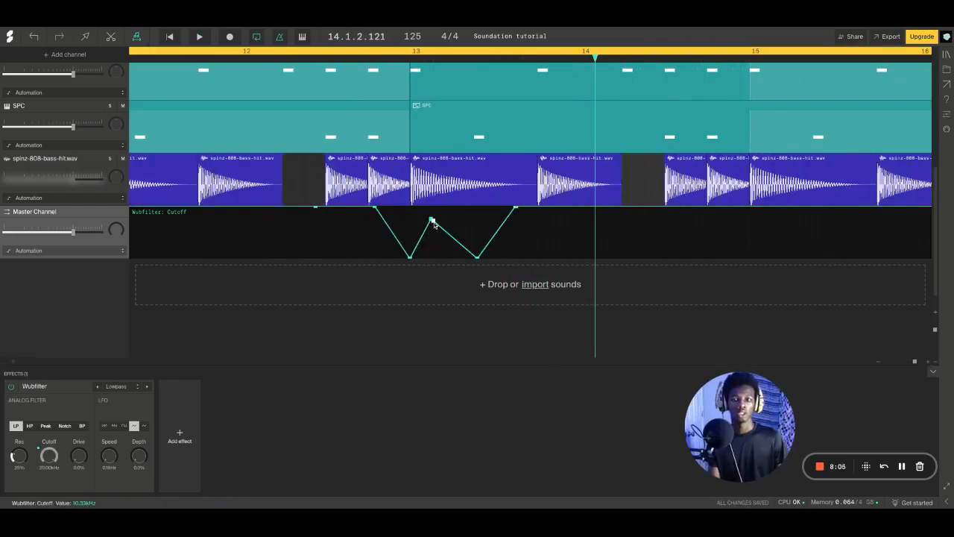
left_click_drag(431, 219, 414, 207)
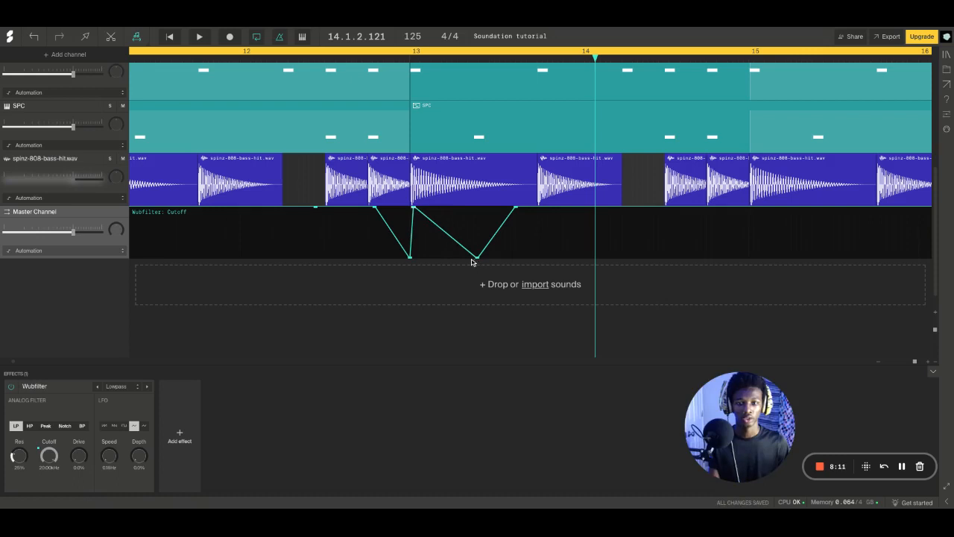
left_click_drag(473, 261, 453, 257)
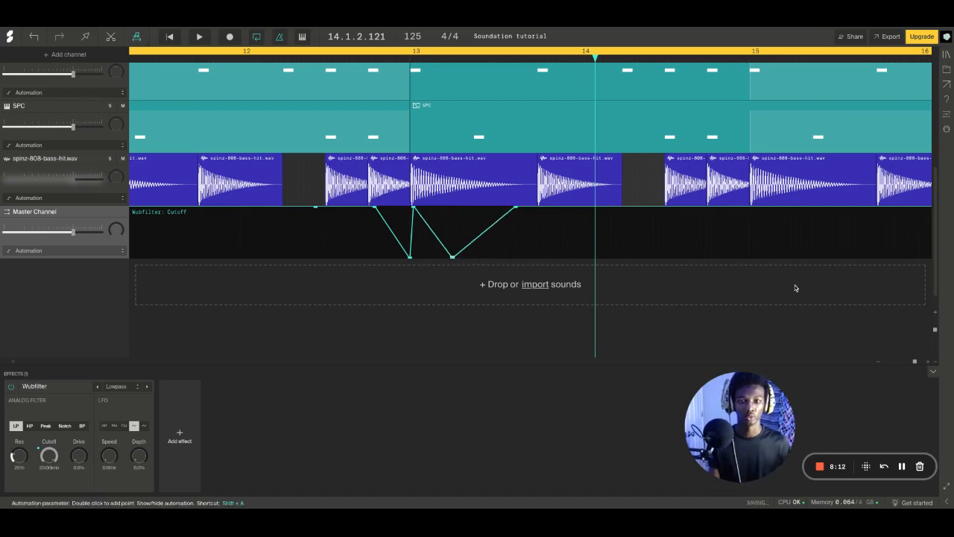
Move the second low cutoff point to about beat 13.3 and play the passage from late in bar 12
left_click(927, 361)
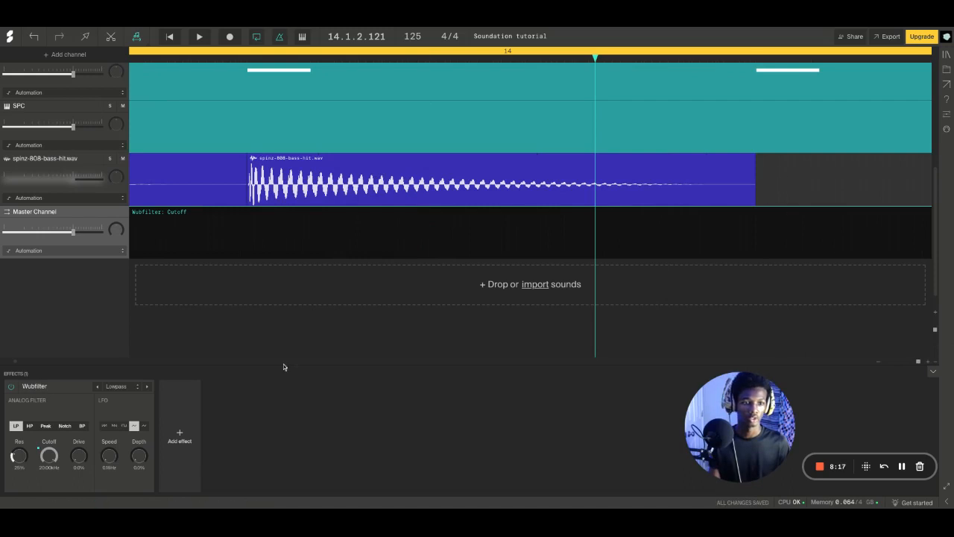
scroll(273, 339, "left", 5)
scroll(273, 341, "left", 1)
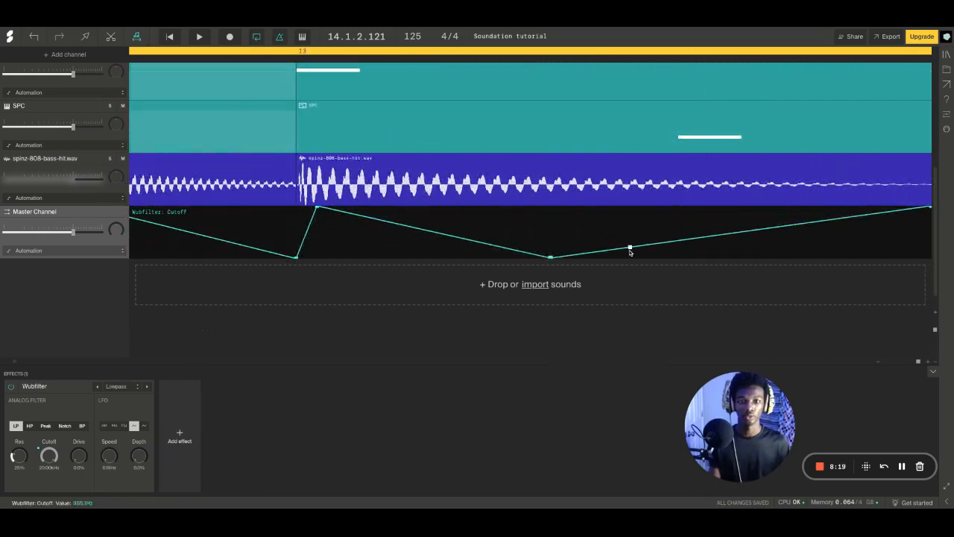
left_click(879, 364)
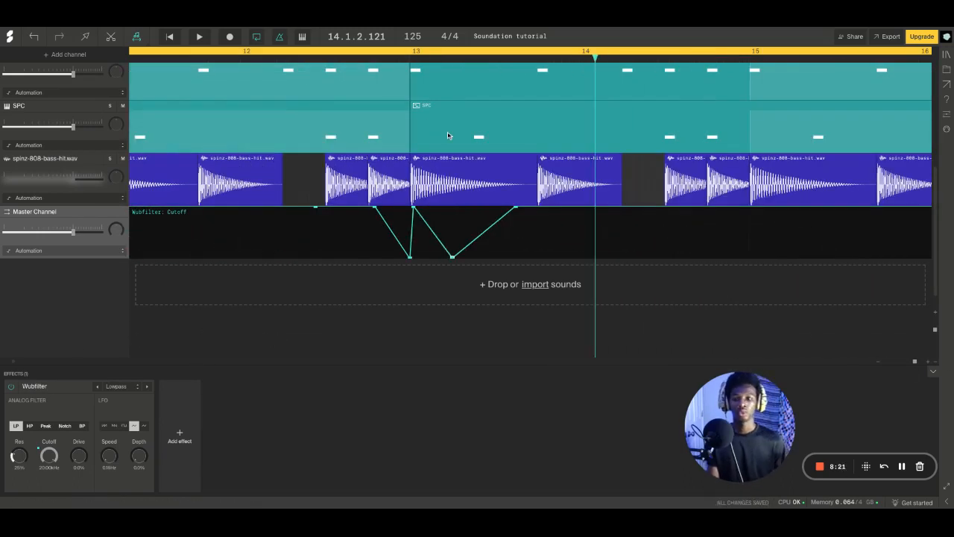
left_click(372, 51)
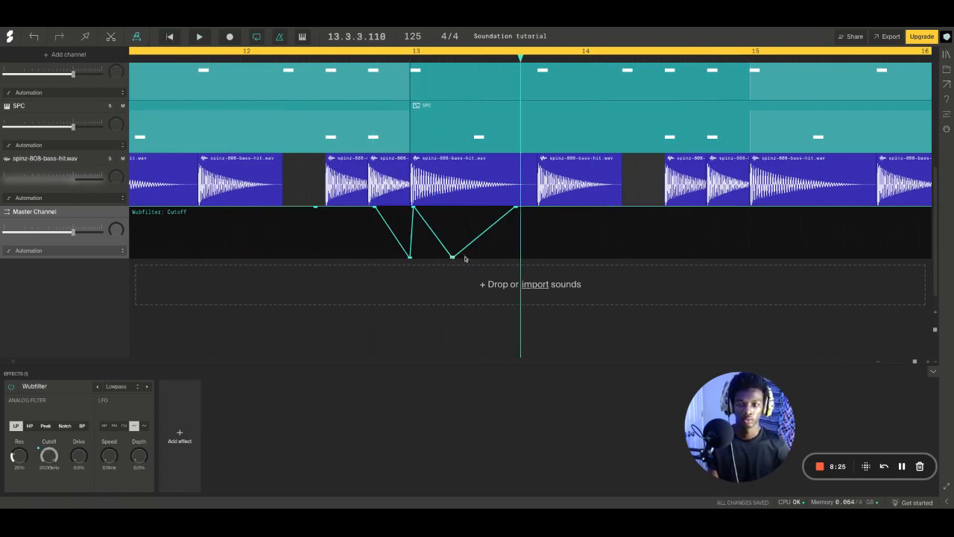
left_click_drag(452, 258, 497, 258)
key("space")
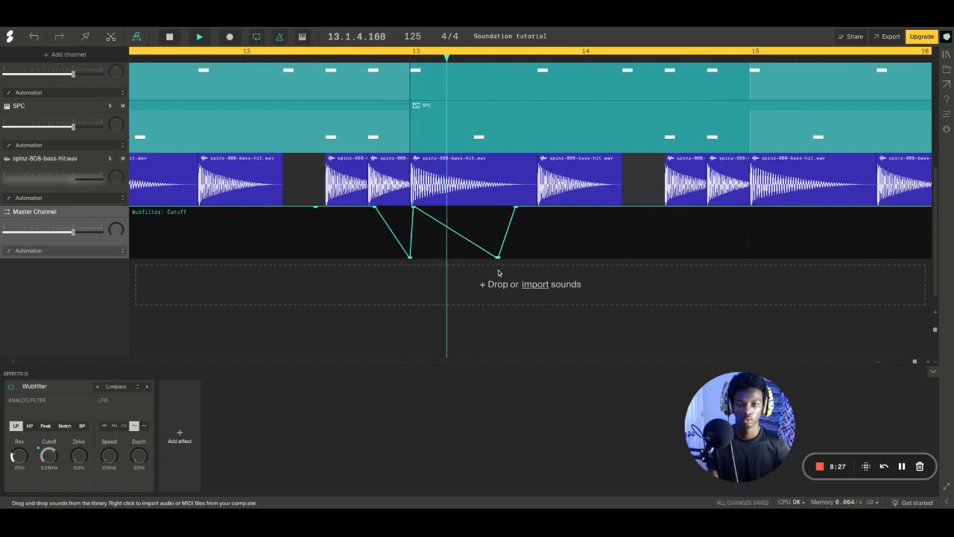
key("space")
Try the cutoff peak at about beat 13.2 and play it back
left_click_drag(431, 208, 451, 207)
key("space")
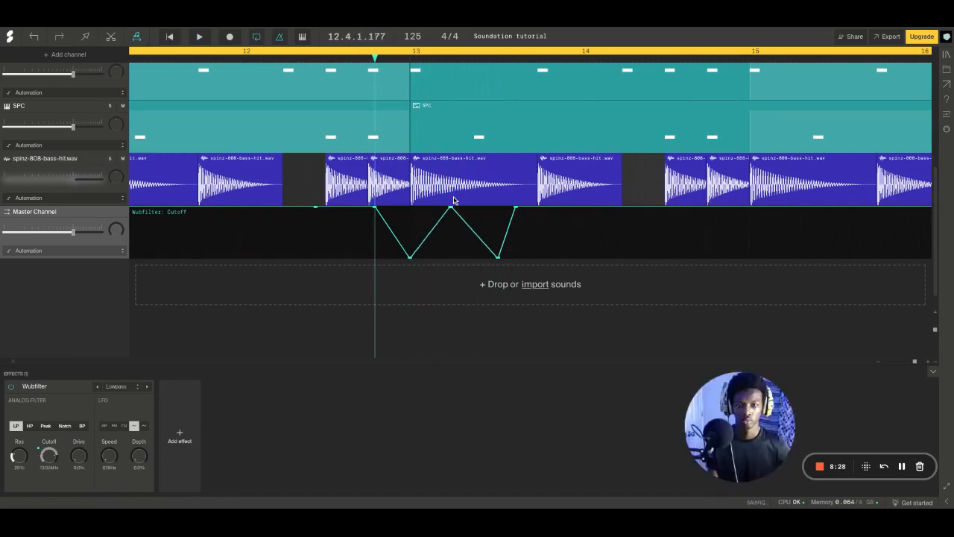
key("space")
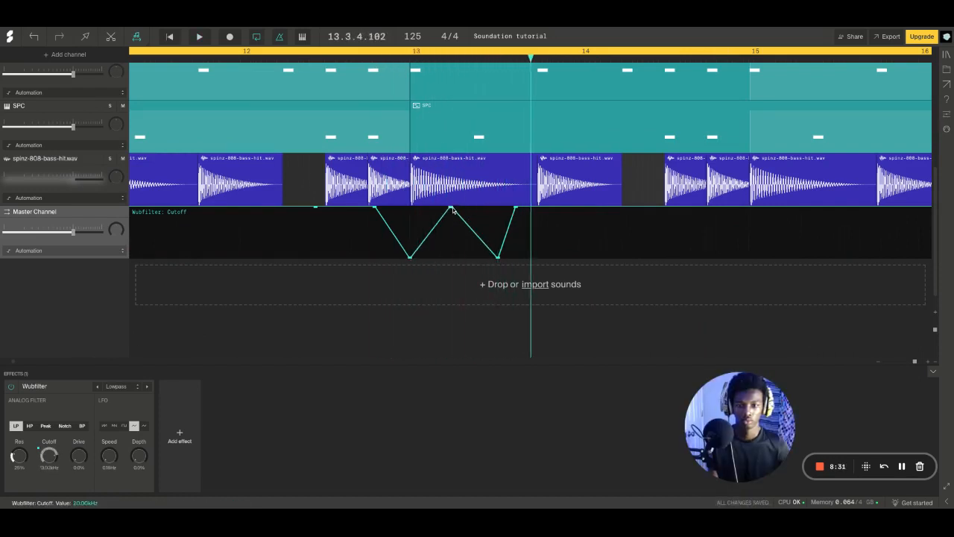
Return the cutoff peak to the start of bar 13, move the first low point slightly before the bar, and replay the sweep
key("space")
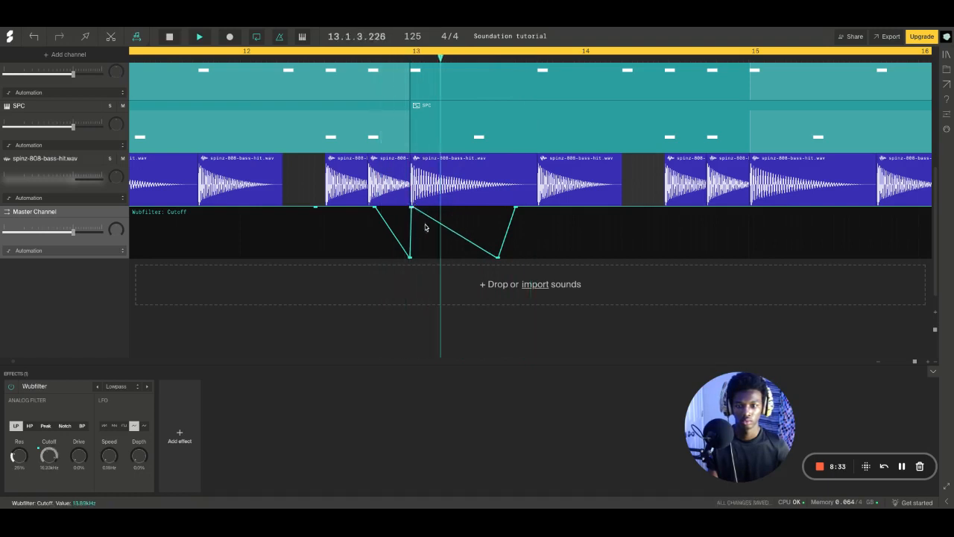
key("space")
left_click_drag(411, 258, 396, 258)
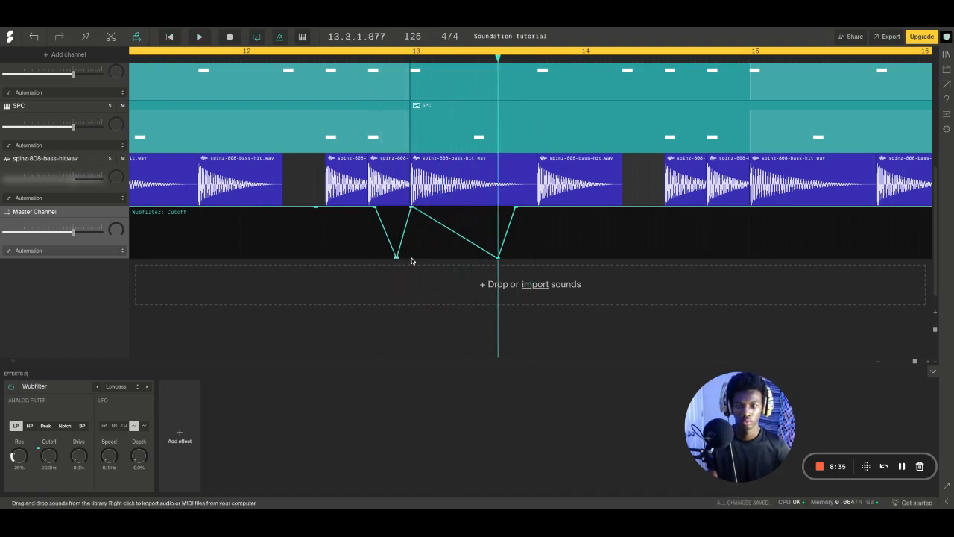
key("space")
key("space")
key("space")
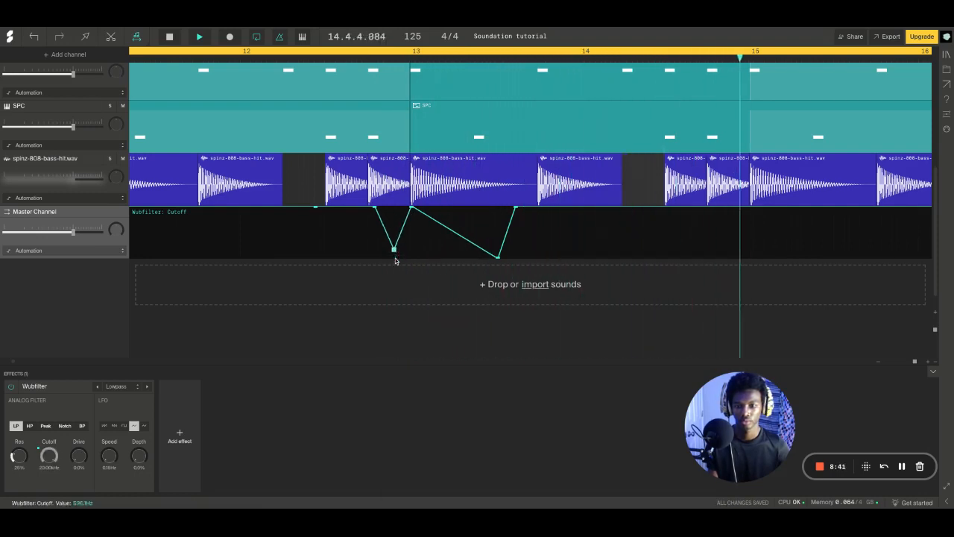
Raise the low cutoff point just before bar 13 to make the first dip shallower, and replay the passage
left_click_drag(395, 257, 393, 243)
key("space")
key("space")
key("space")
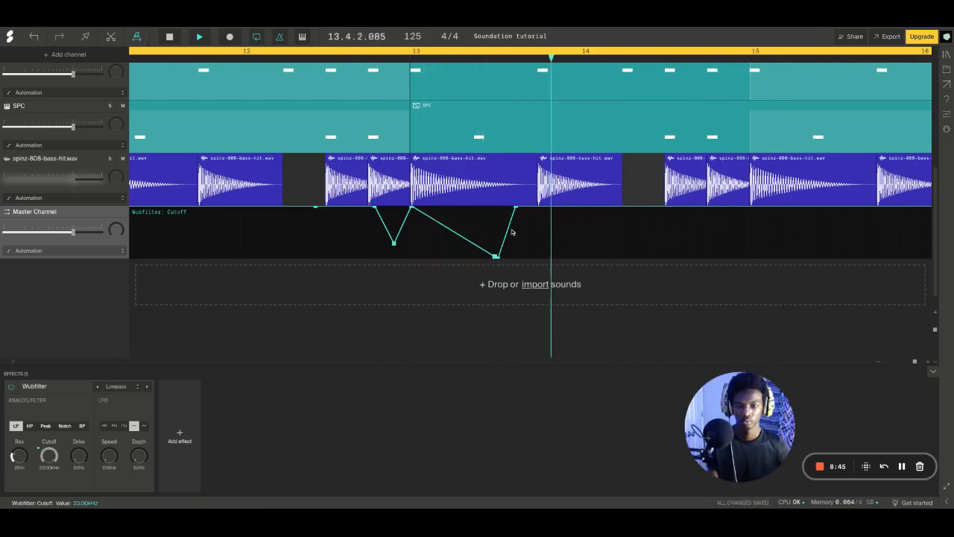
Move the point where the cutoff returns to full to just before beat 13.4, adjust the second dip's low points, and replay
key("space")
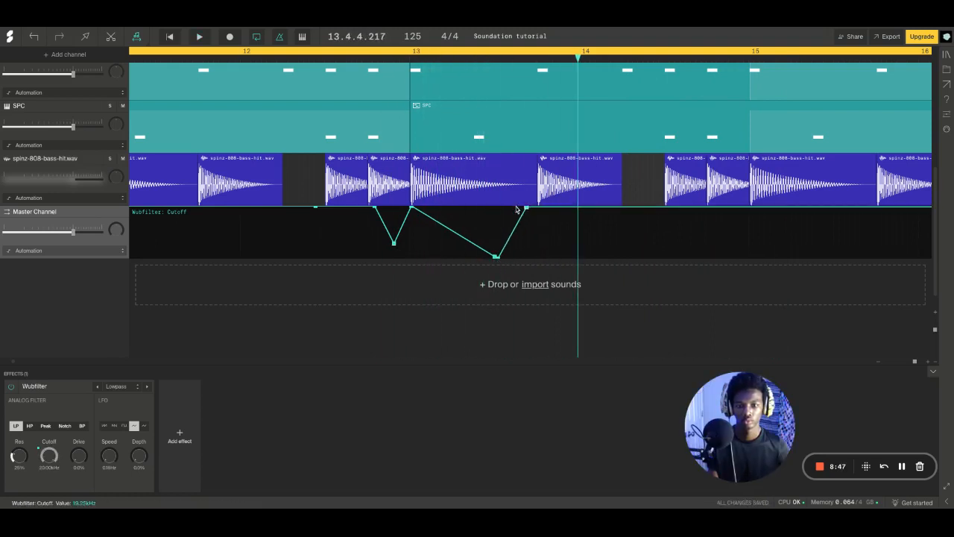
left_click_drag(516, 210, 529, 214)
key("space")
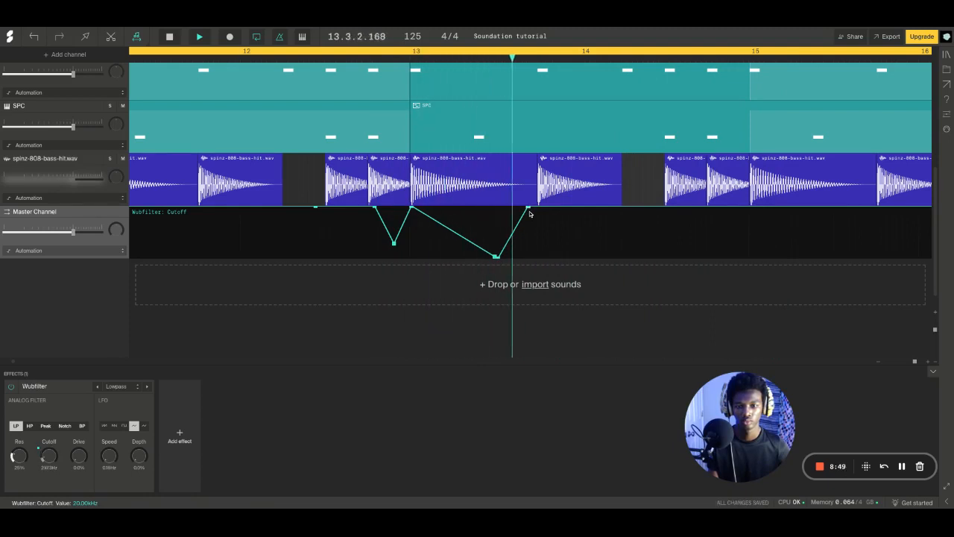
key("space")
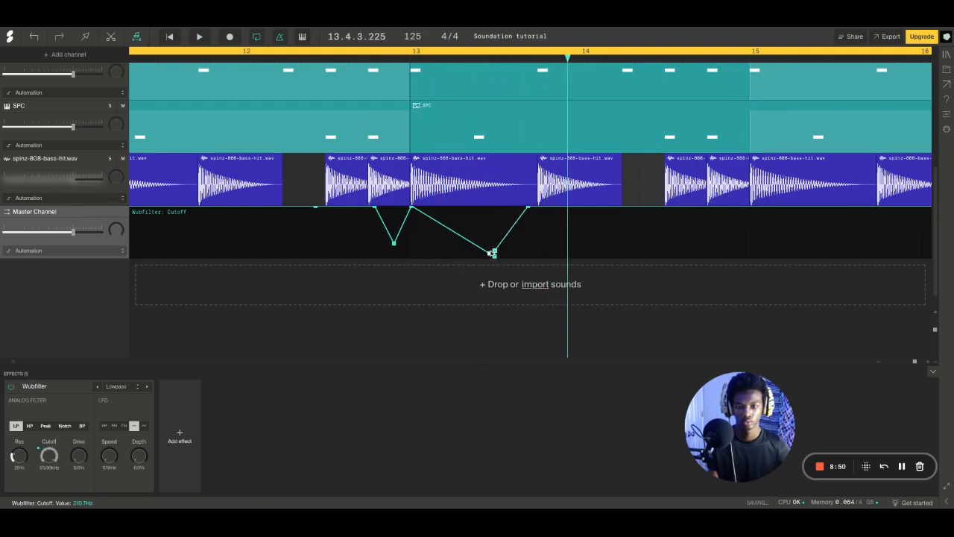
key("space")
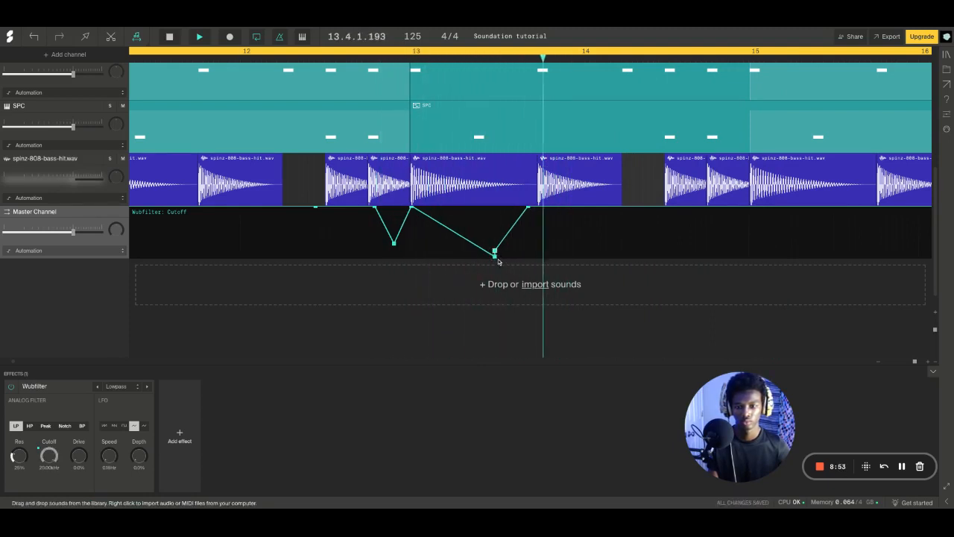
Raise both low points of the dip in bar 13 to about mid-height and play the passage through to bar 15
left_click_drag(496, 261, 497, 238)
key("space")
key("space")
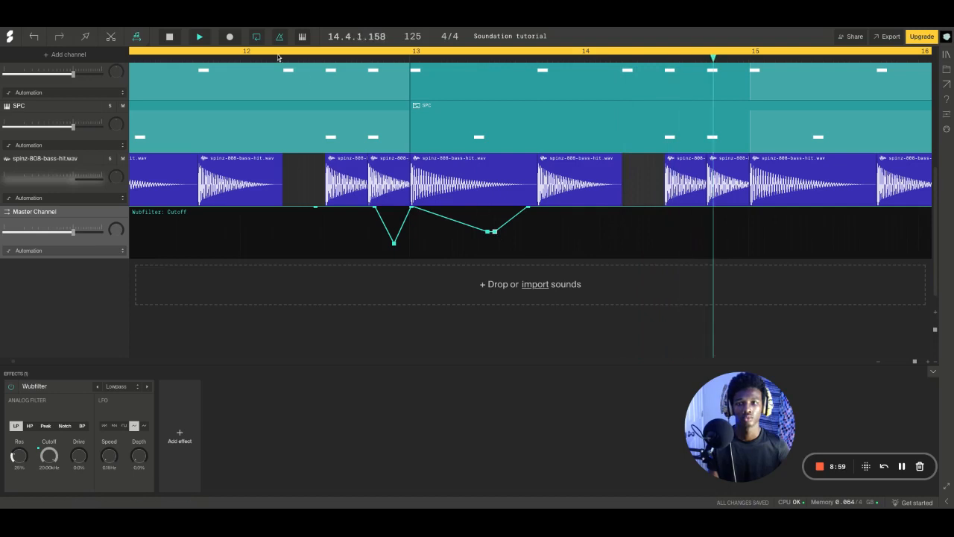
key("space")
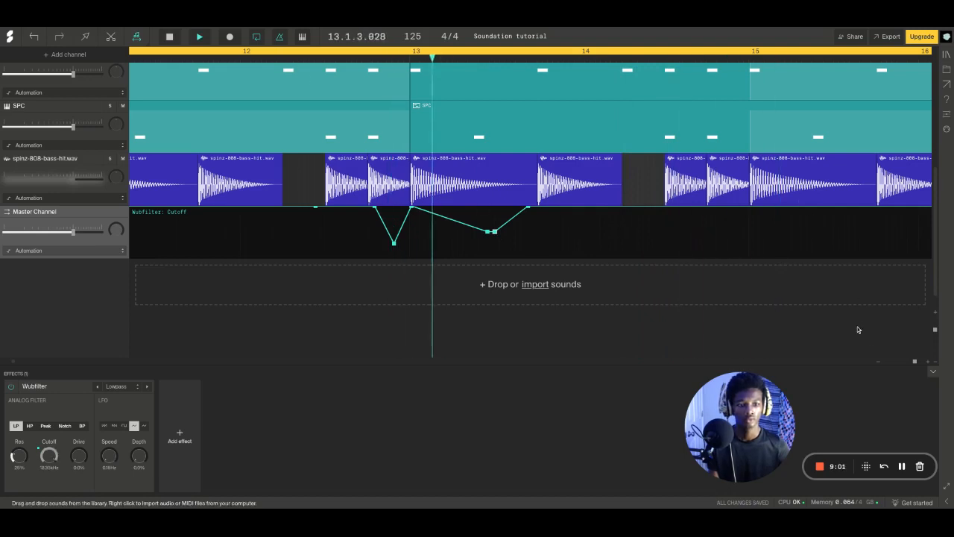
left_click(878, 363)
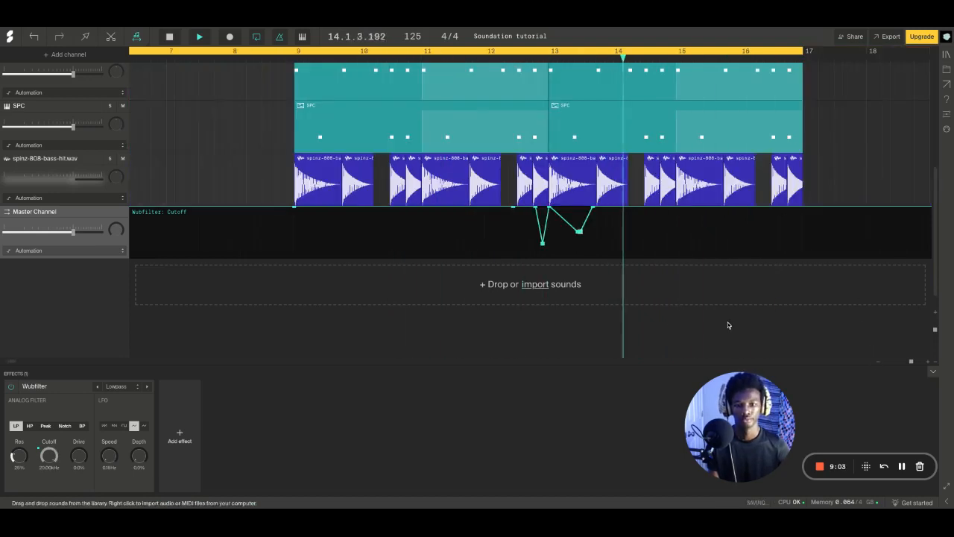
key("space")
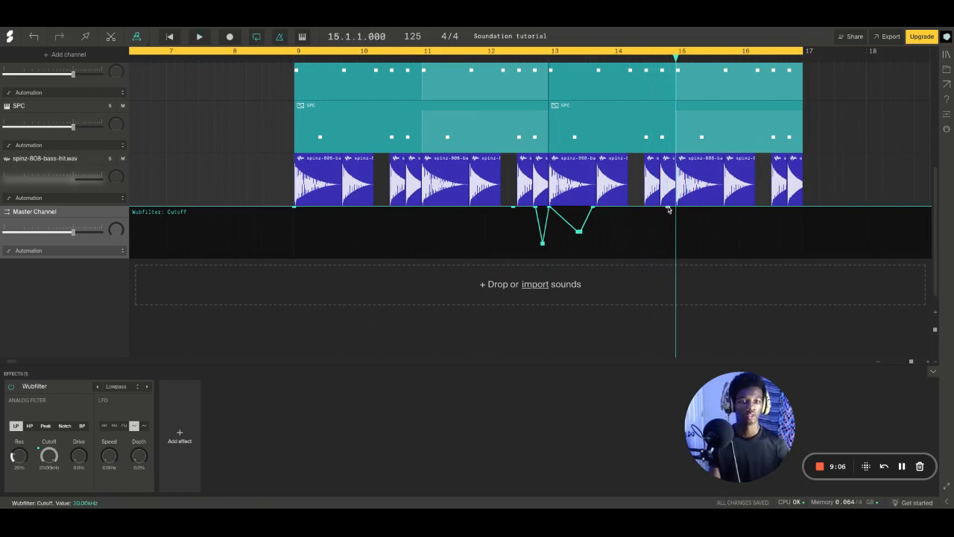
Add a steep cutoff drop to the minimum just before bar 15 and play it back
left_click_drag(672, 210, 684, 332)
key("space")
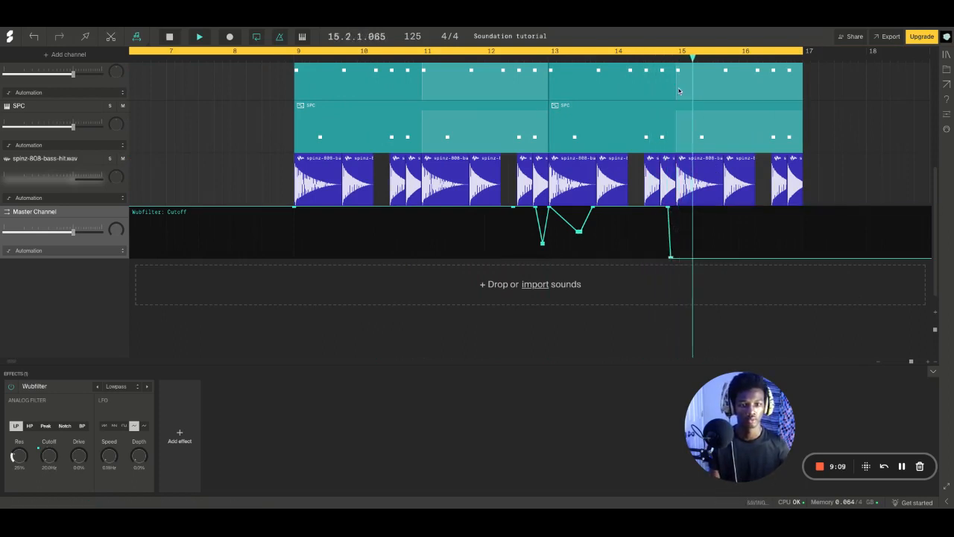
left_click(660, 59)
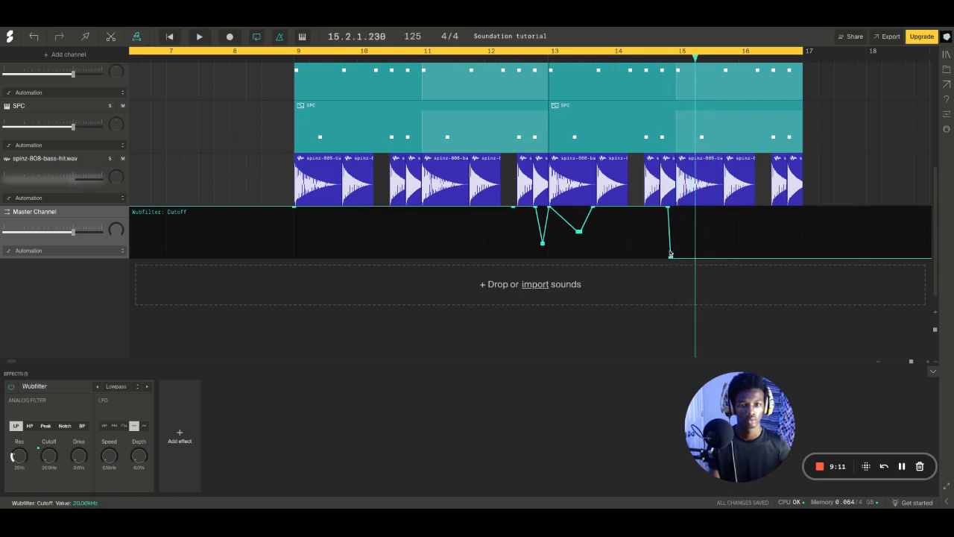
key("space")
Shift both points of the steep cutoff drop to just after the start of bar 15 and replay it
left_click_drag(670, 257, 672, 259)
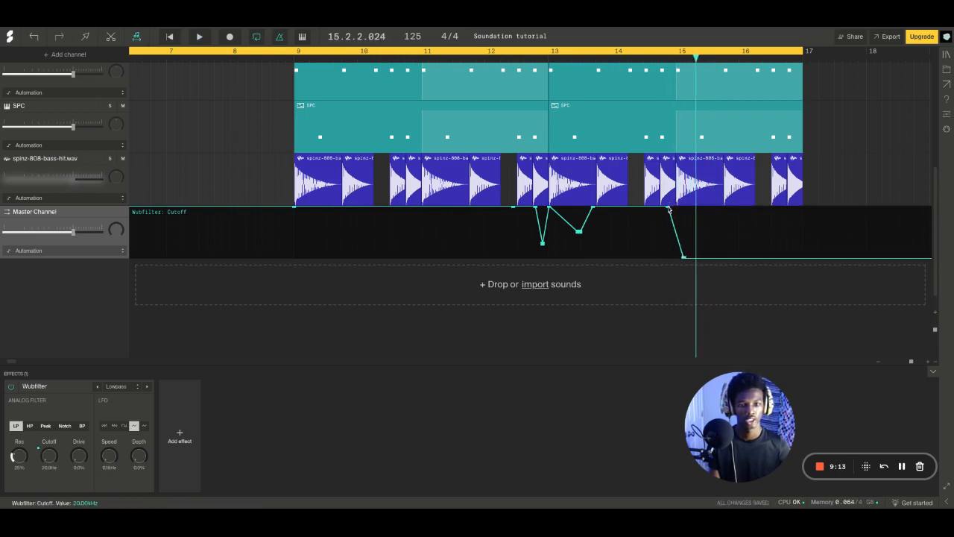
left_click_drag(668, 210, 680, 207)
key("space")
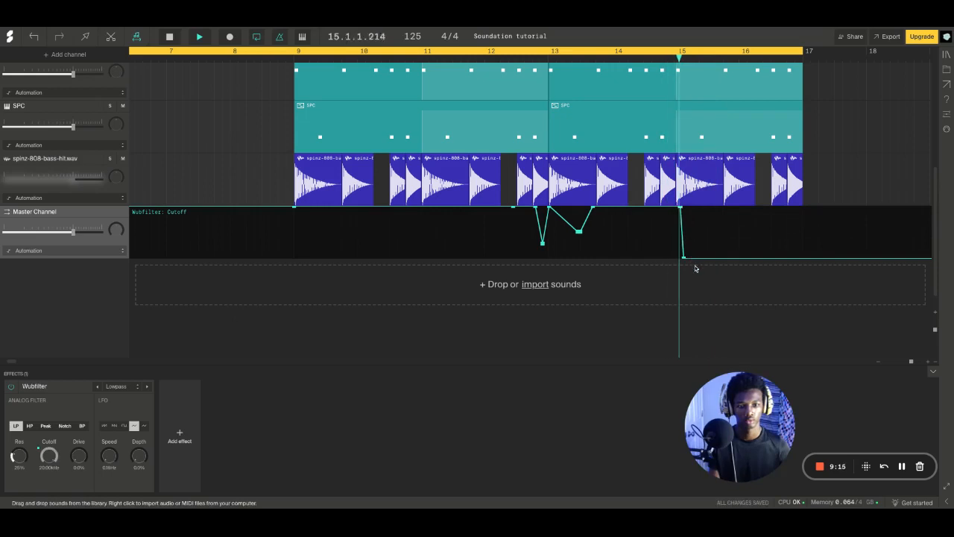
key("space")
Move the drop's bottom point to about beat 15.2 for a more gradual fall, and replay the passage
left_click_drag(683, 258, 699, 258)
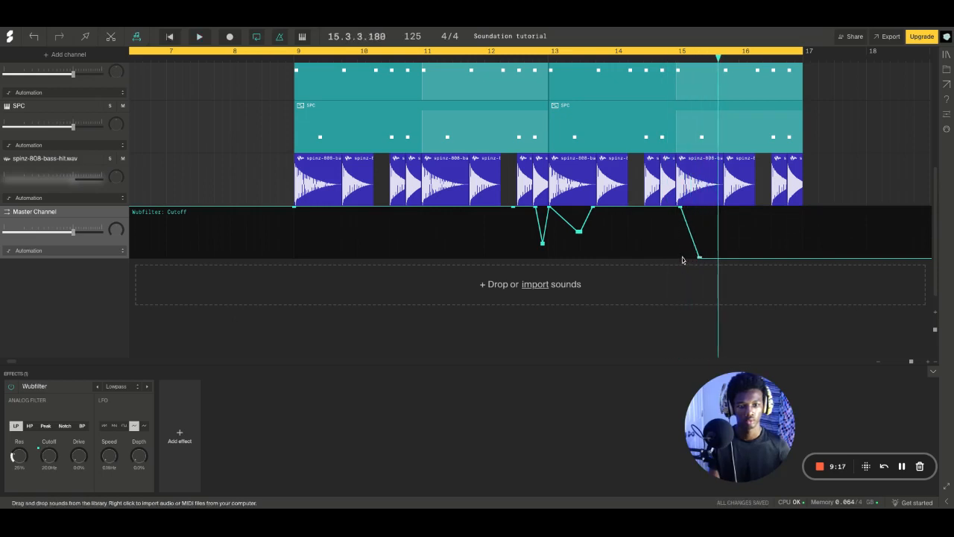
key("space")
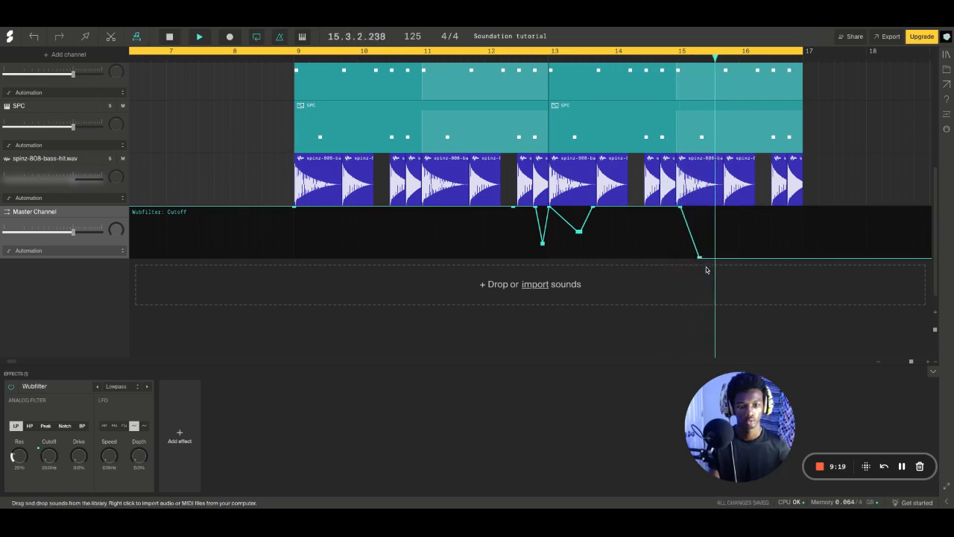
key("space")
left_click_drag(699, 258, 695, 258)
key("space")
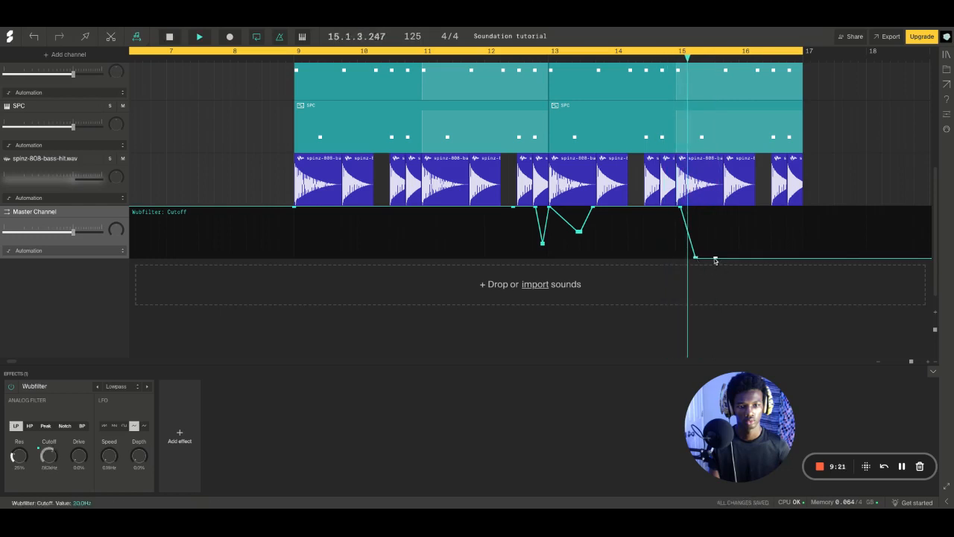
Add a cutoff rise back to 20.00 kHz at about beat 15.3 and play the dip through to the end of bar 16
key("space")
left_click_drag(708, 258, 710, 227)
key("space")
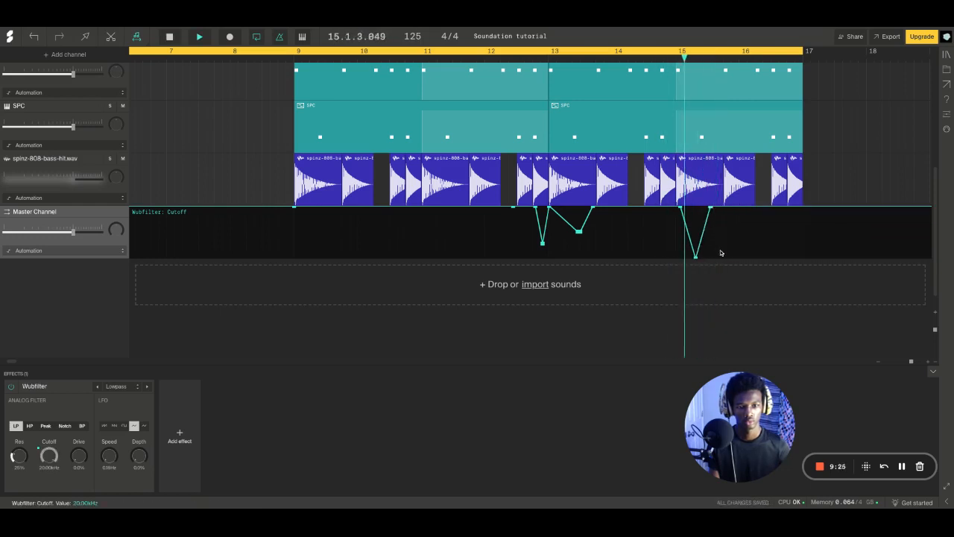
key("space")
key("space")
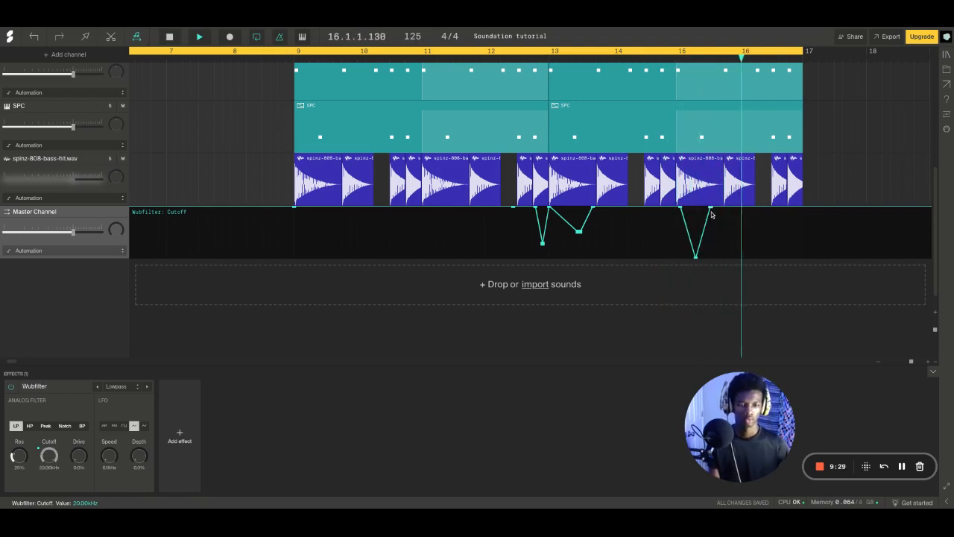
key("space")
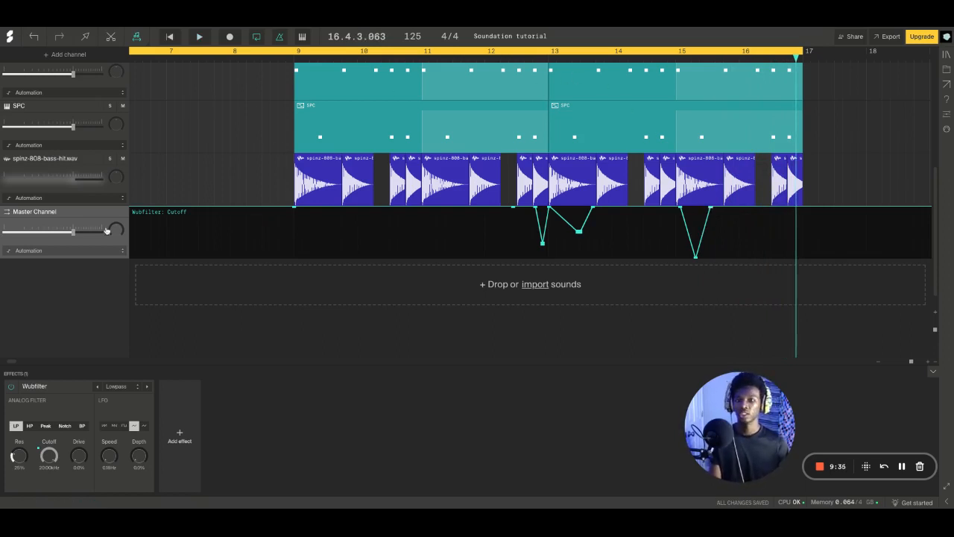
Clear the cutoff automation from the master channel and delete its Wubfilter effect
right_click(224, 246)
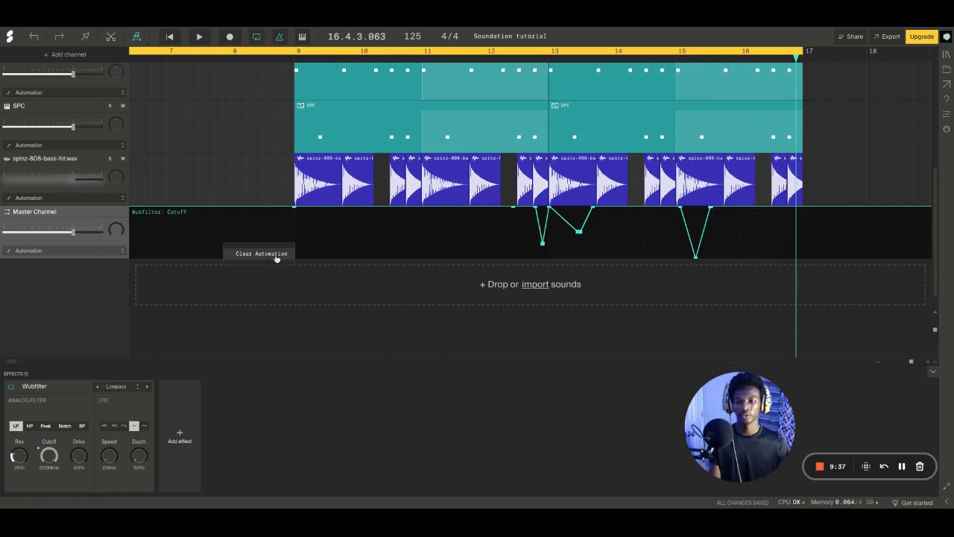
left_click(261, 254)
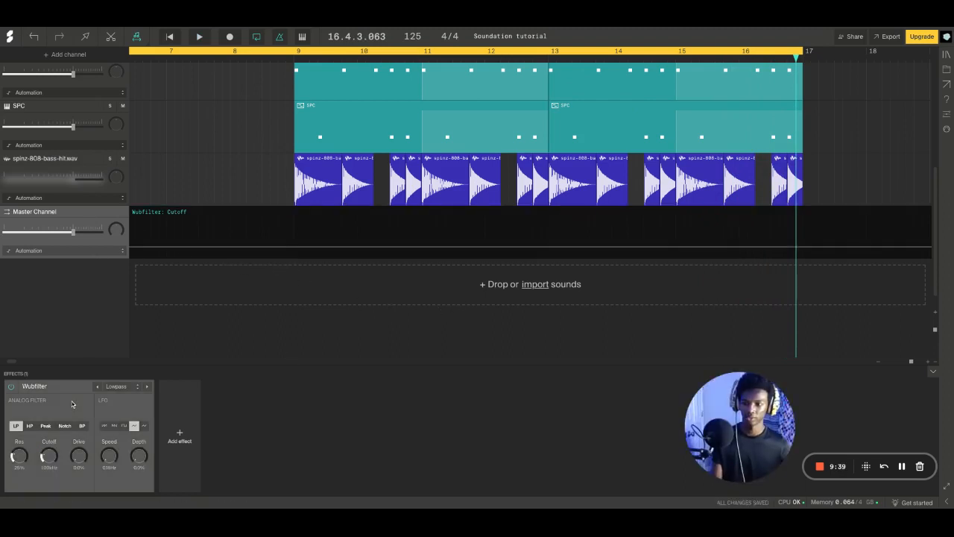
key("Delete")
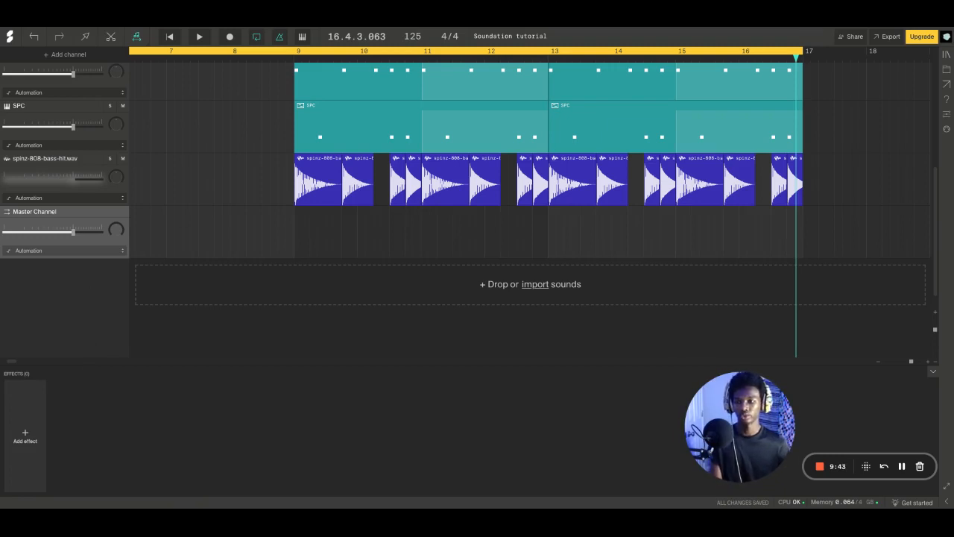
scroll(462, 161, "up", 2)
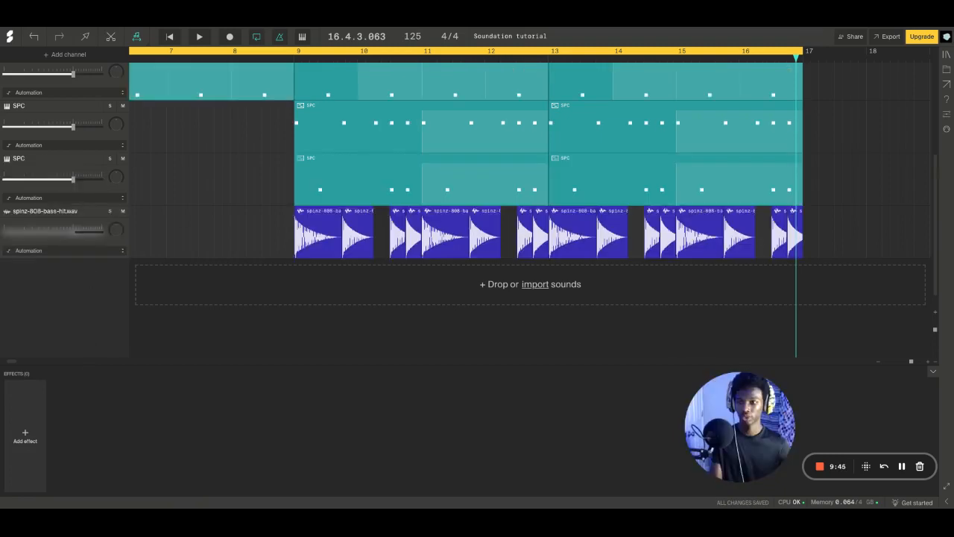
scroll(292, 286, "up", 5)
scroll(314, 290, "down", 5)
scroll(330, 272, "up", 5)
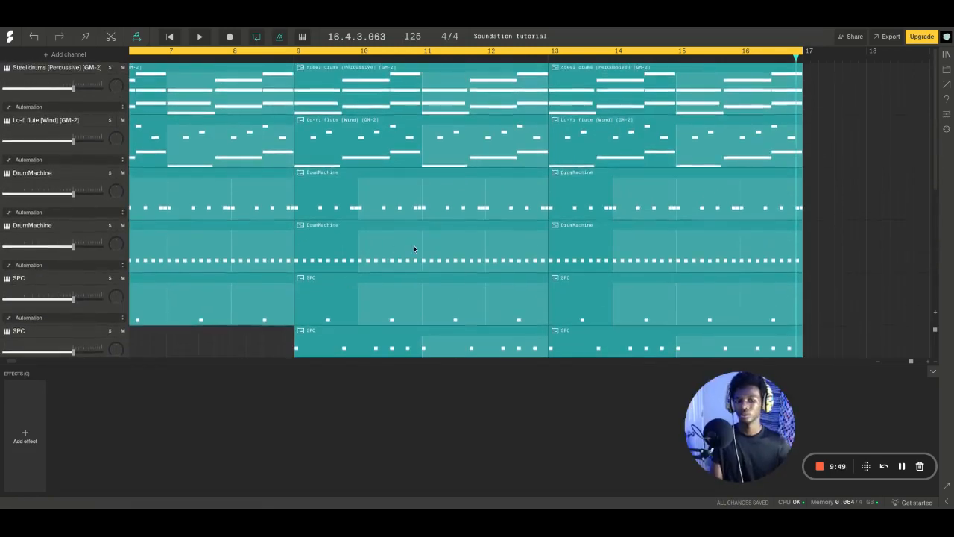
scroll(365, 276, "down", 5)
scroll(386, 271, "down", 2)
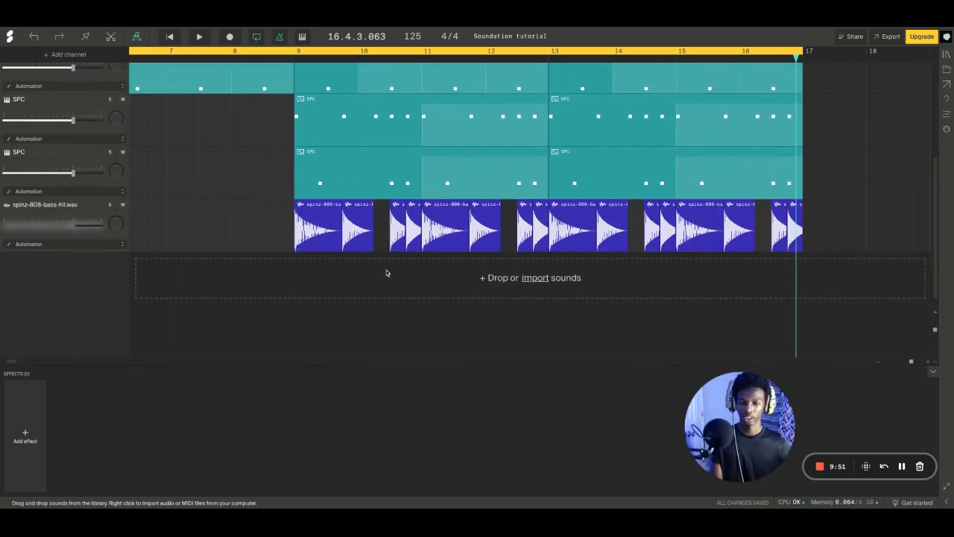
Close the list of channel types that can be added and hide the master channel
left_click(49, 55)
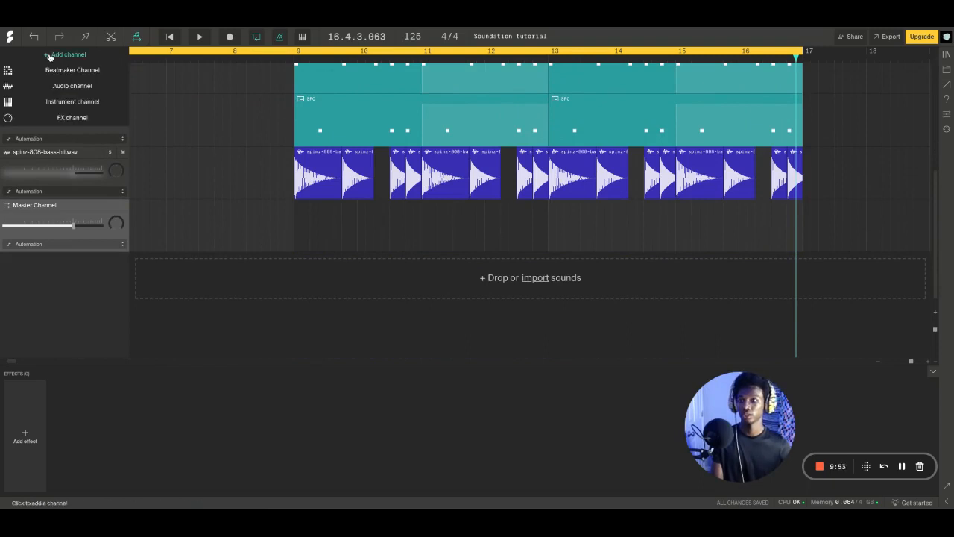
left_click(38, 58)
key("shift+m")
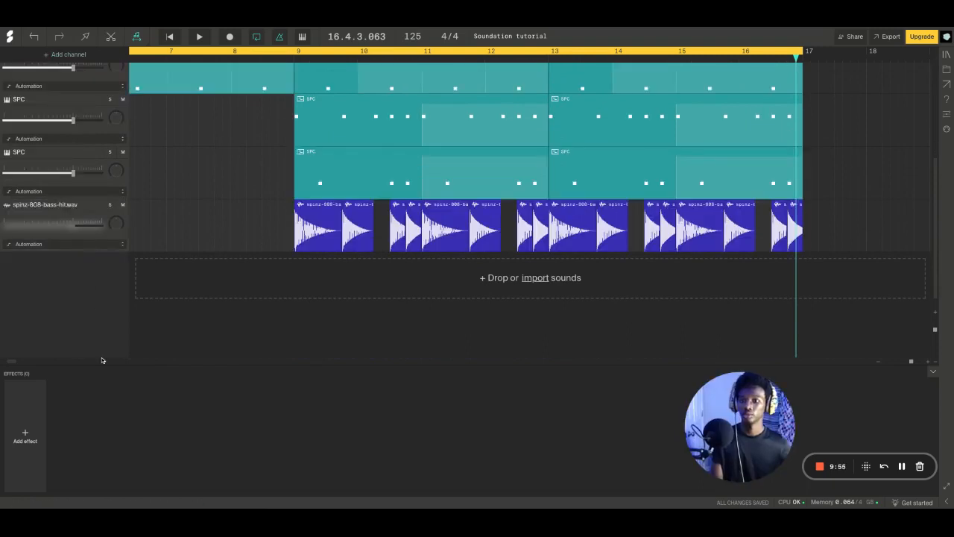